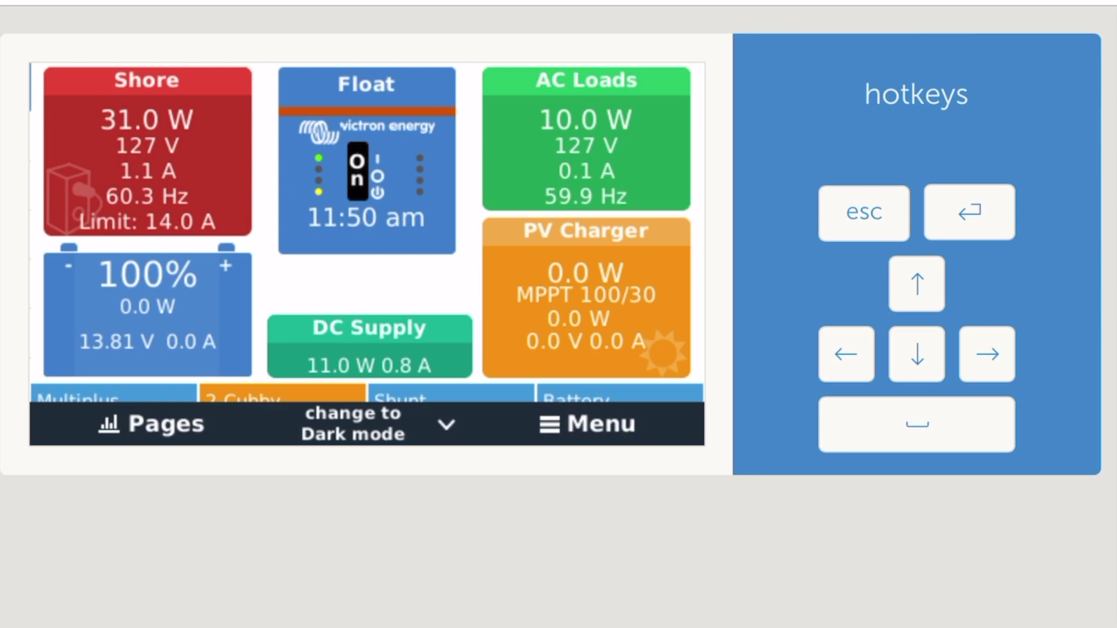
Navigate from the overview through Settings to the Package manager page.
{"action": "key", "text": "space"}
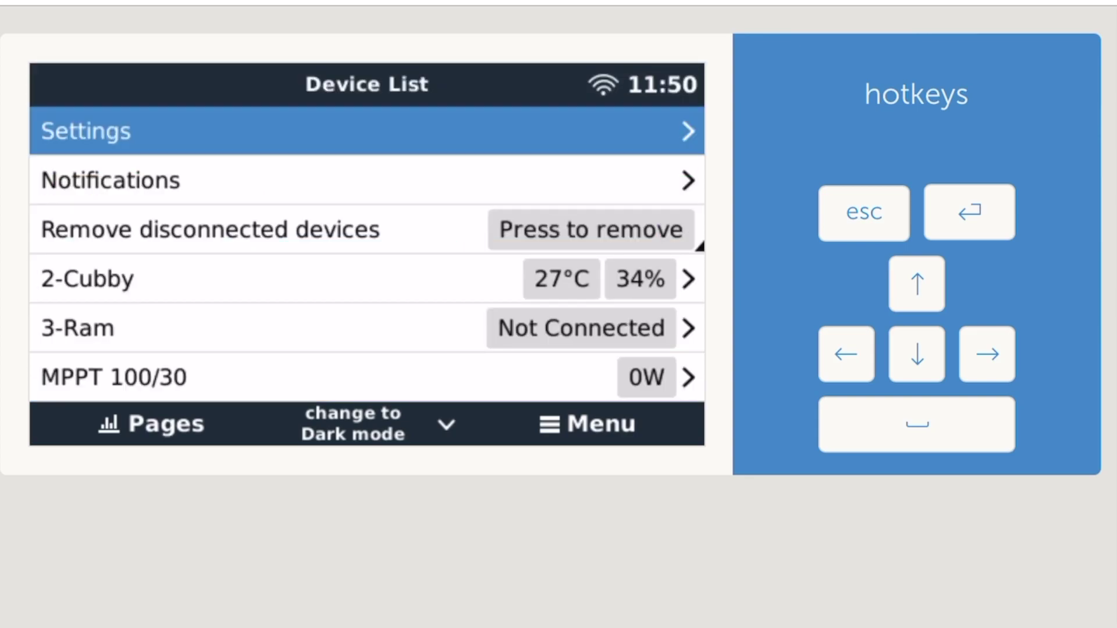
{"action": "key", "text": "Return"}
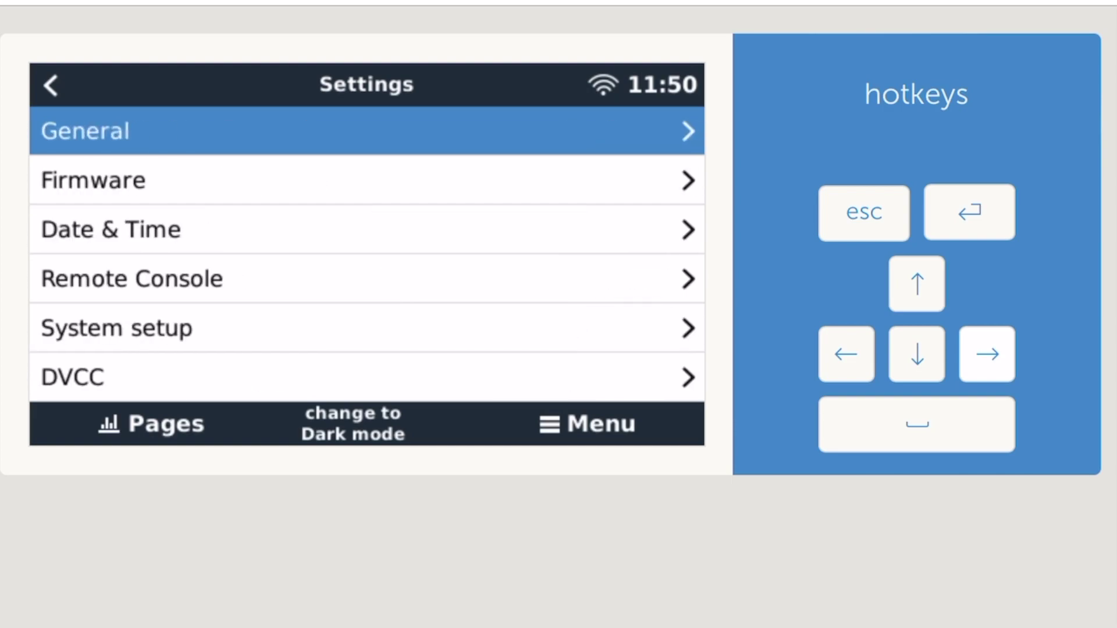
{"action": "key", "text": "Down"}
{"action": "key", "text": "Down"}
{"action": "key", "text": "Down"}
{"action": "key", "text": "Down"}
{"action": "key", "text": "Down"}
{"action": "key", "text": "Down"}
{"action": "key", "text": "Down"}
{"action": "key", "text": "Down"}
{"action": "key", "text": "Down"}
{"action": "key", "text": "Down"}
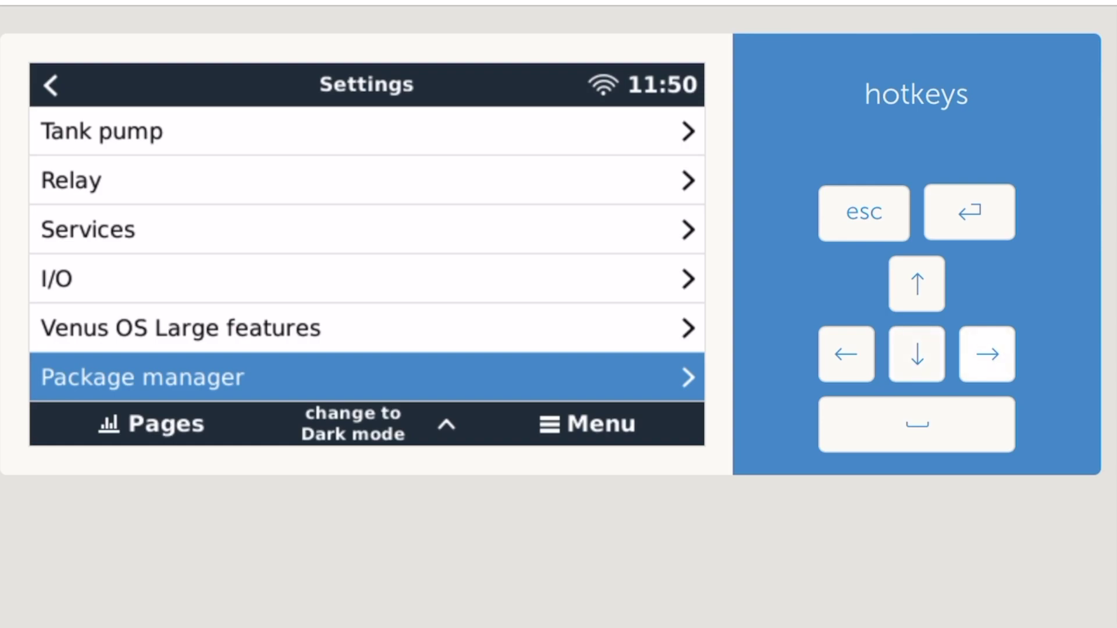
{"action": "key", "text": "Return"}
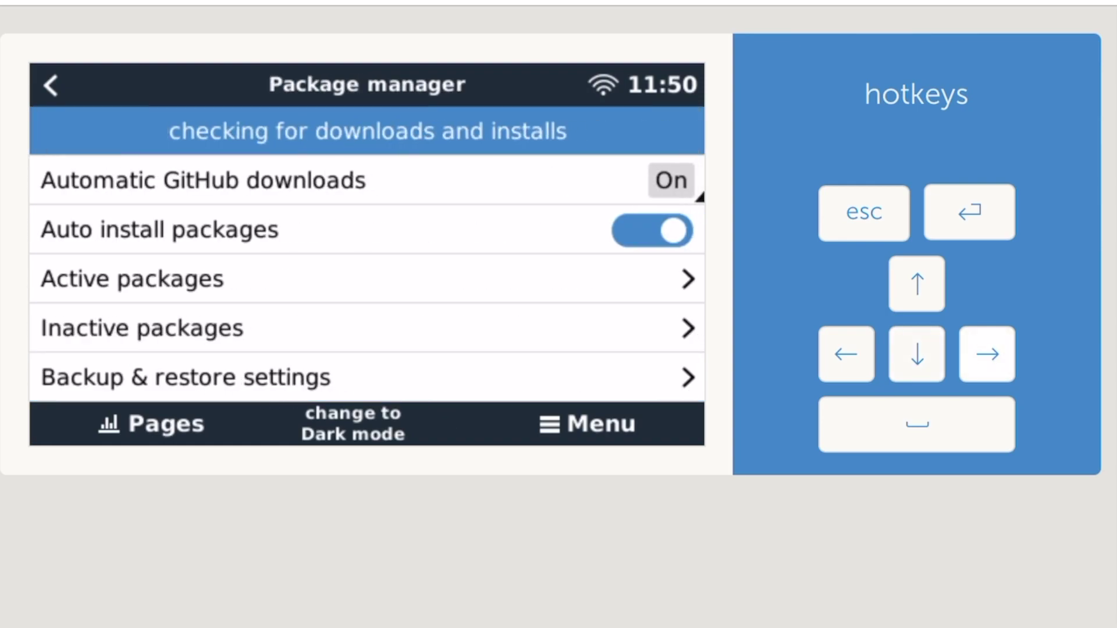
Open Active packages, listing SetupHelper v5.10 and GuiMods v8.13 as installed.
{"action": "key", "text": "Down"}
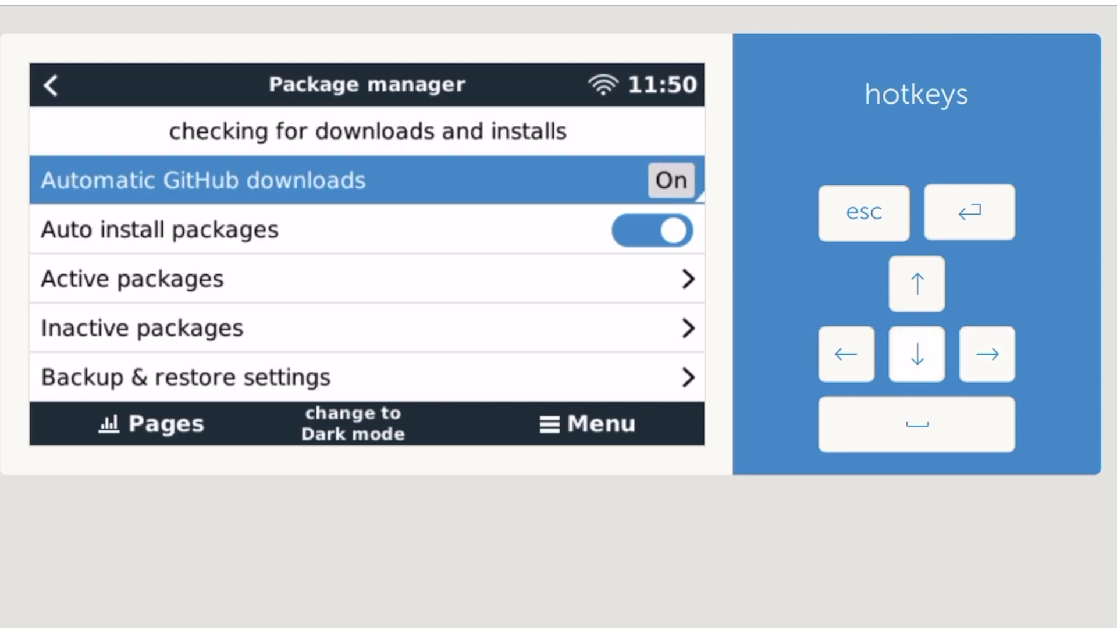
{"action": "key", "text": "Down"}
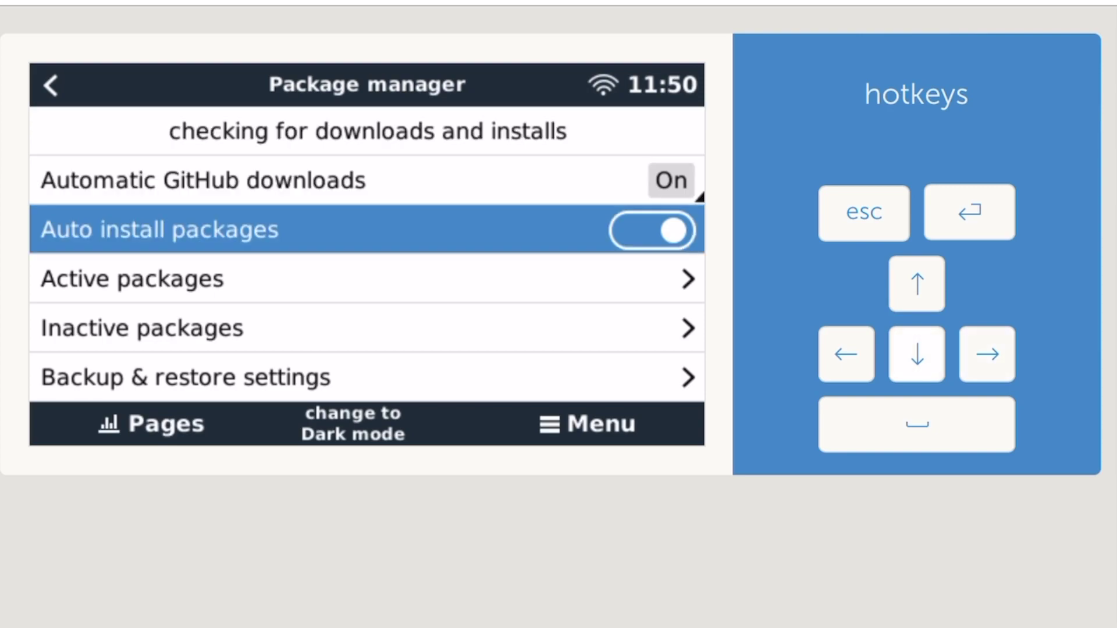
{"action": "key", "text": "Down"}
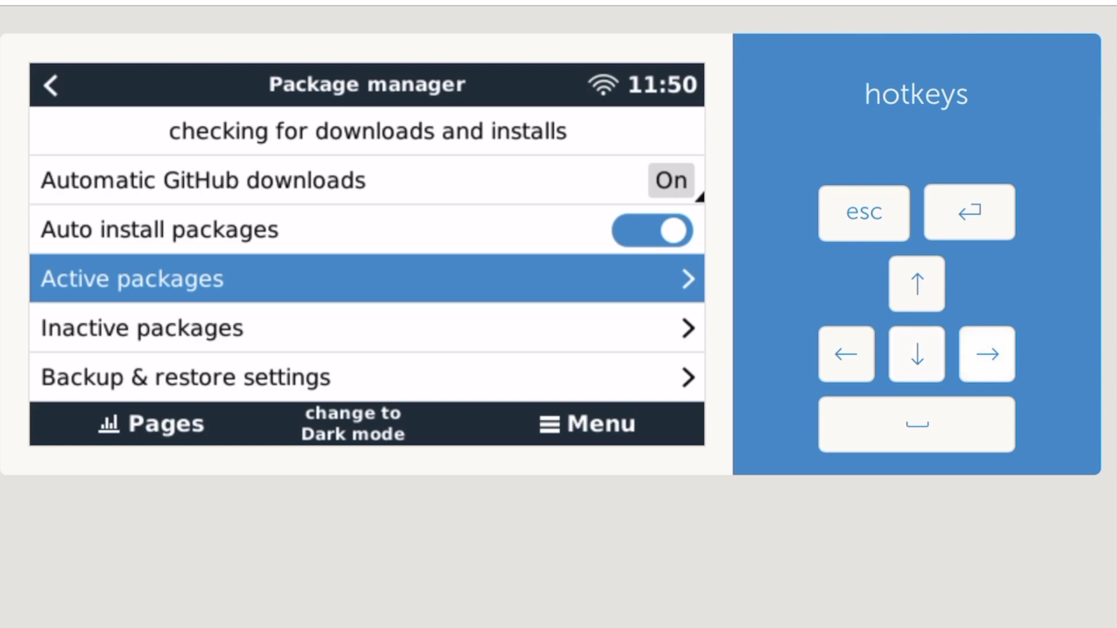
{"action": "key", "text": "Return"}
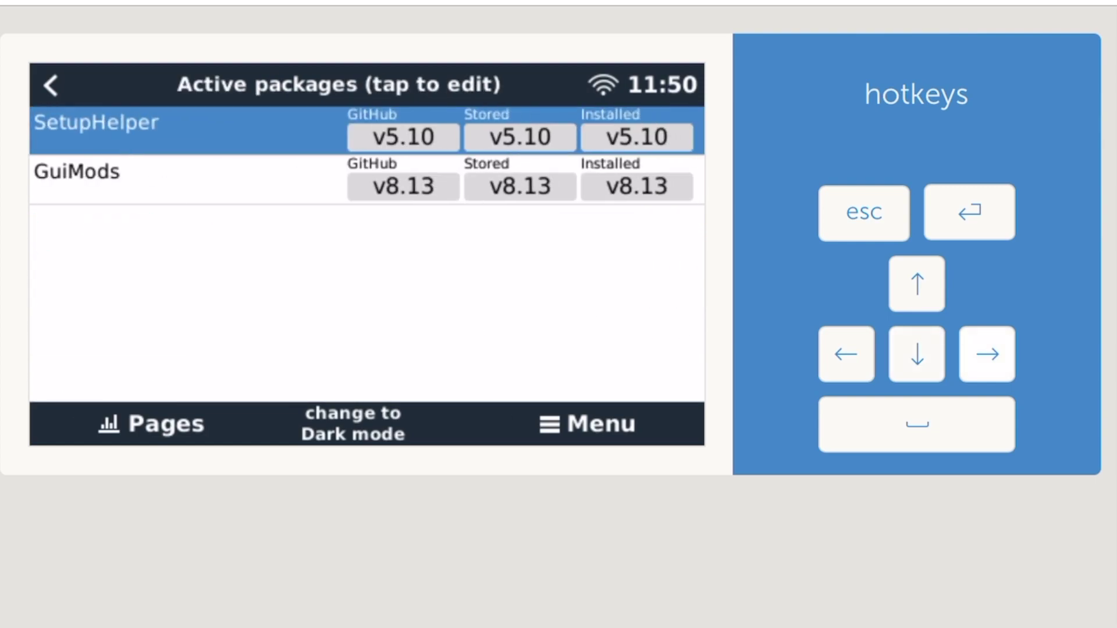
{"action": "key", "text": "Escape"}
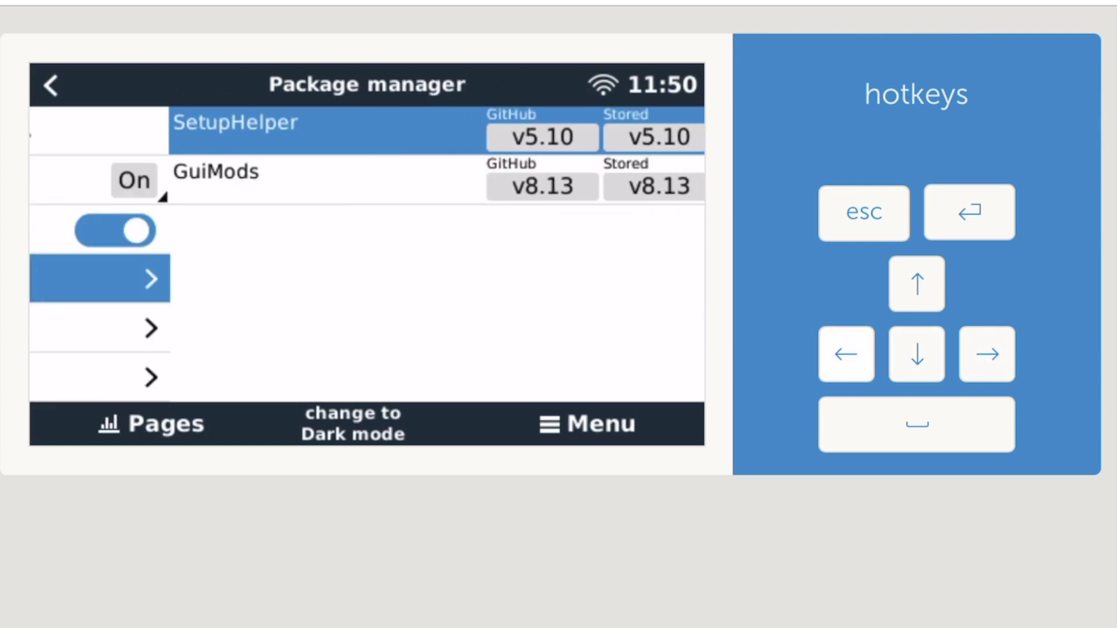
{"action": "key", "text": "Down"}
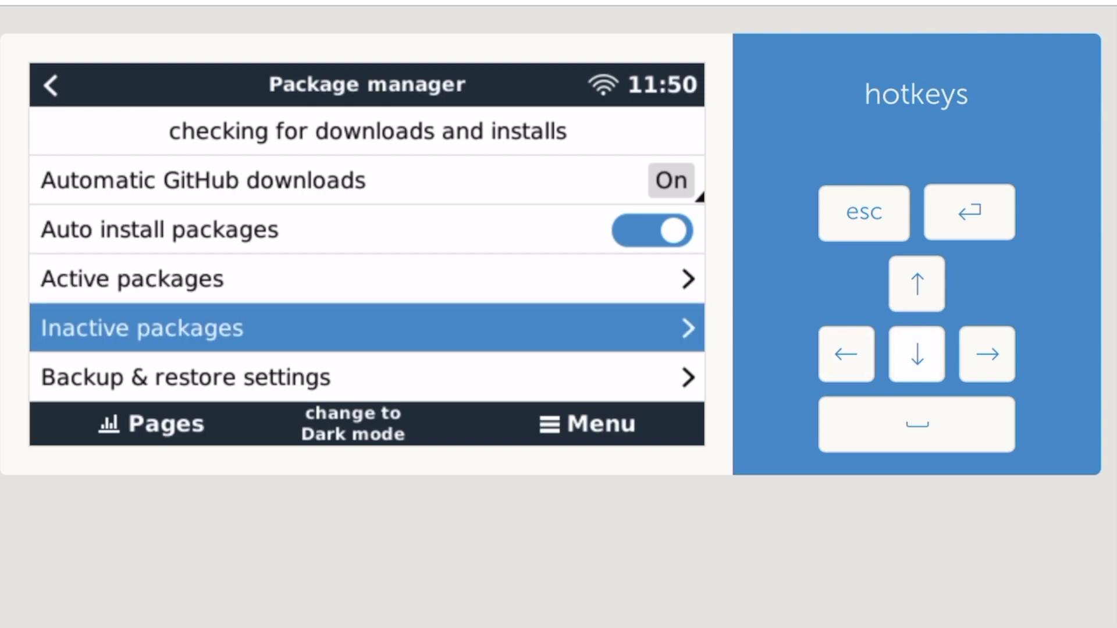
{"action": "key", "text": "Return"}
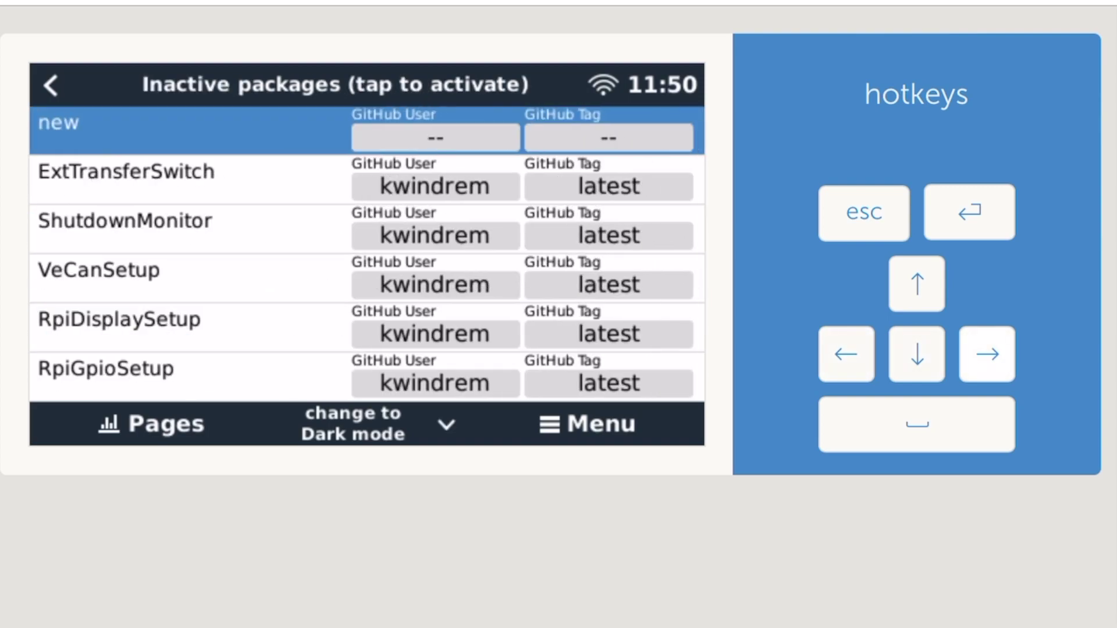
{"action": "key", "text": "Up"}
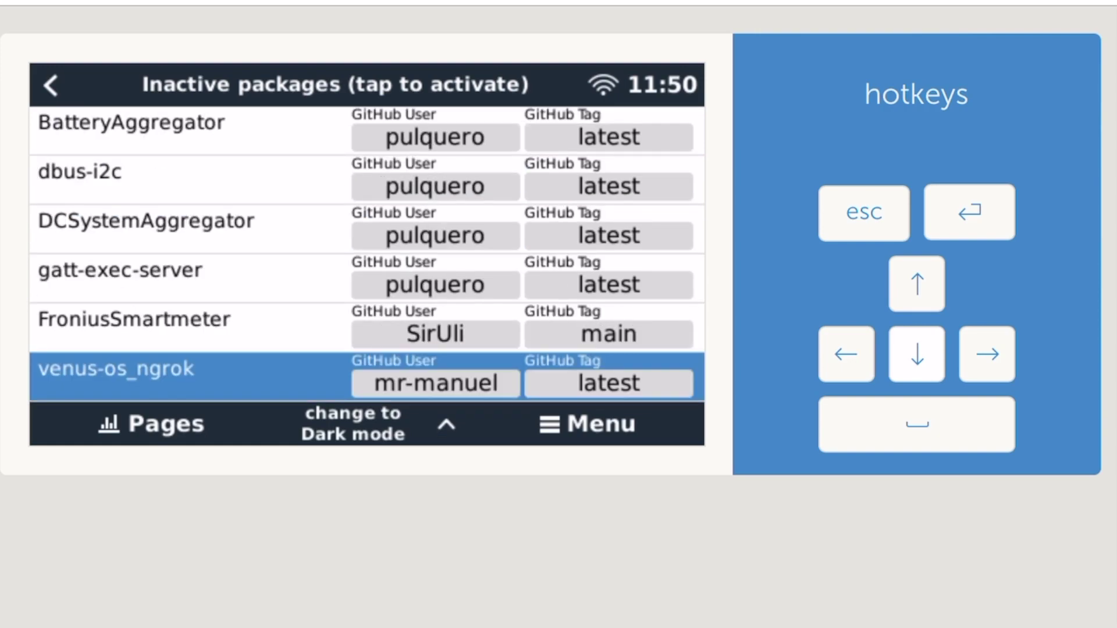
{"action": "key", "text": "Up"}
{"action": "key", "text": "Up"}
{"action": "key", "text": "Up"}
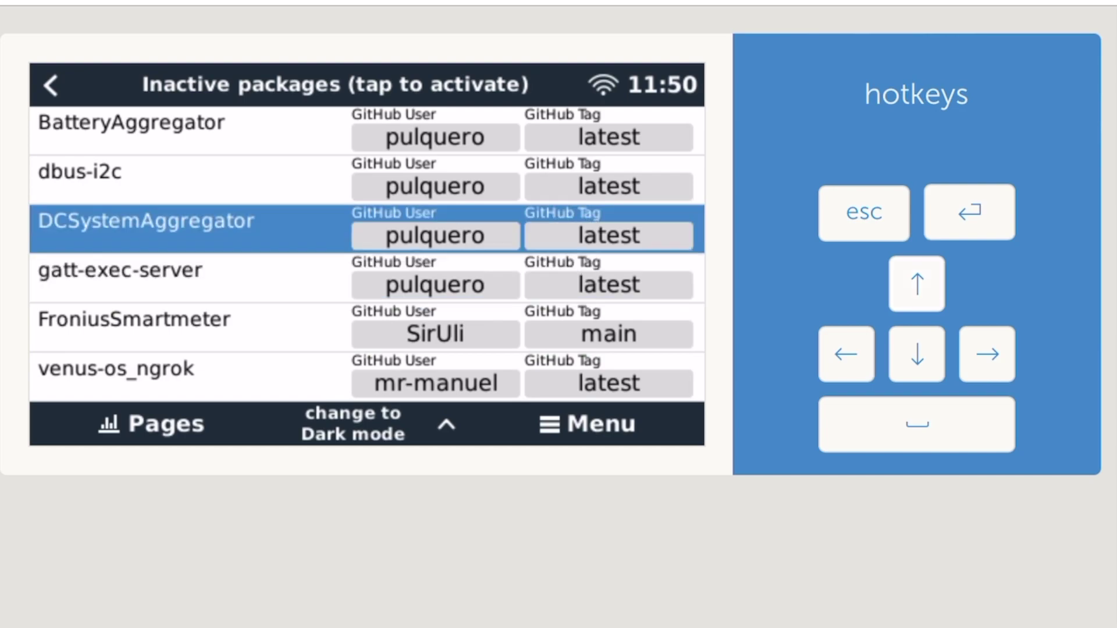
{"action": "key", "text": "Up"}
{"action": "key", "text": "Up"}
{"action": "key", "text": "Up"}
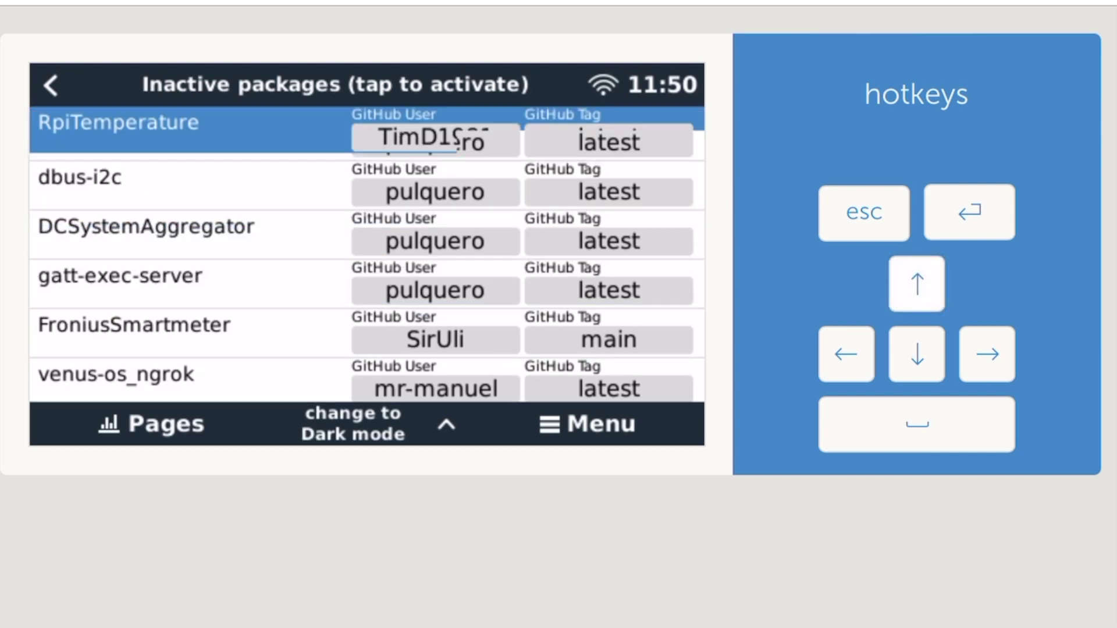
{"action": "key", "text": "Up"}
{"action": "key", "text": "Up"}
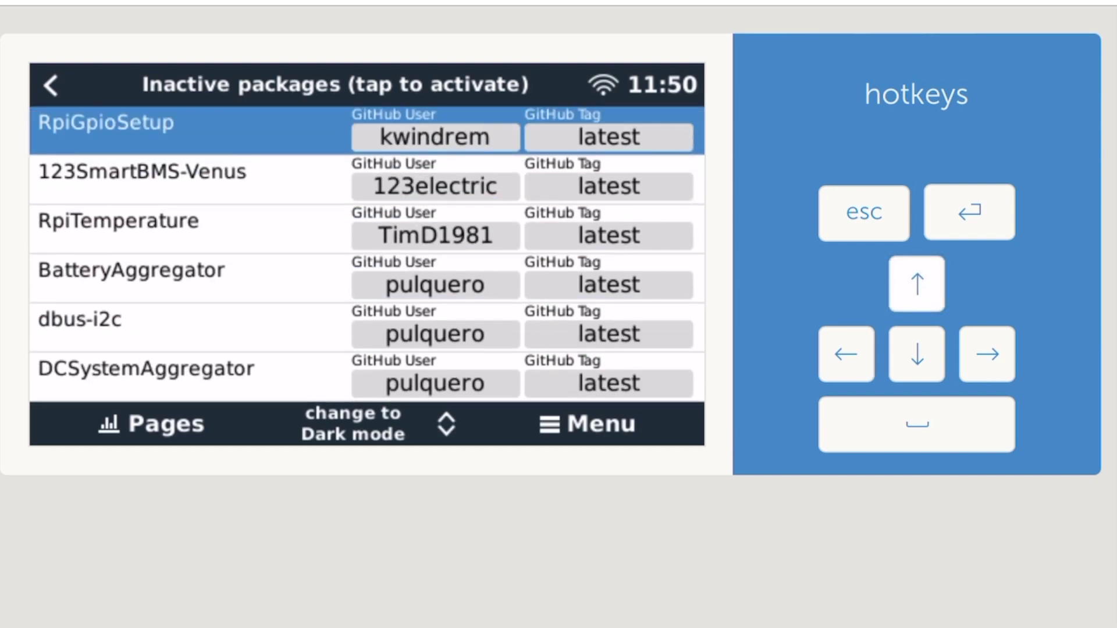
{"action": "key", "text": "Up"}
{"action": "key", "text": "Up"}
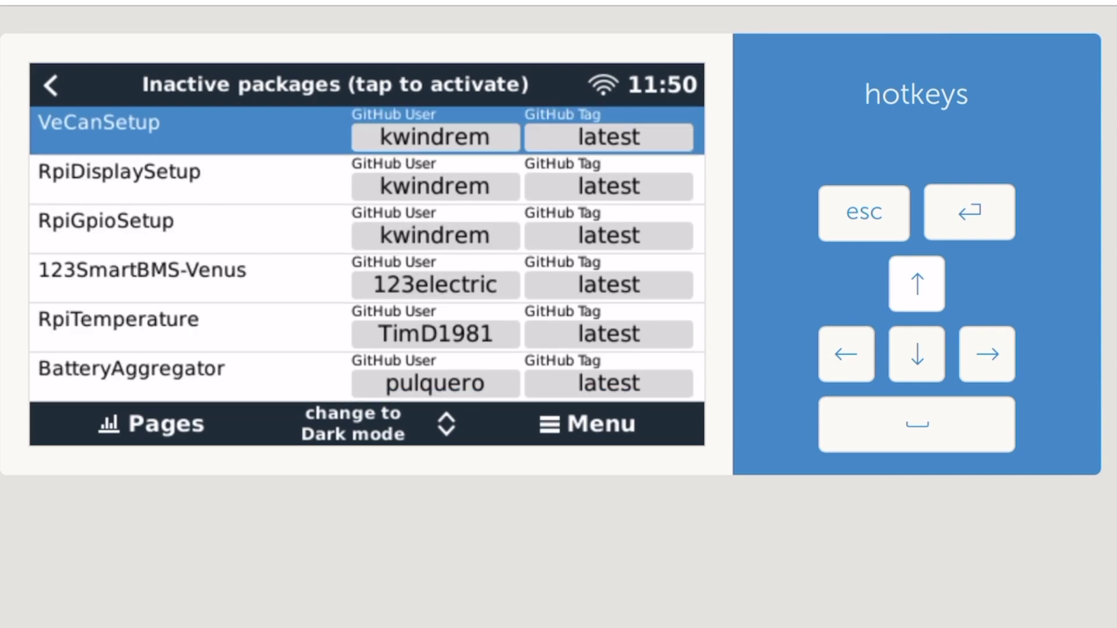
{"action": "key", "text": "Up"}
{"action": "key", "text": "Up"}
{"action": "key", "text": "Up"}
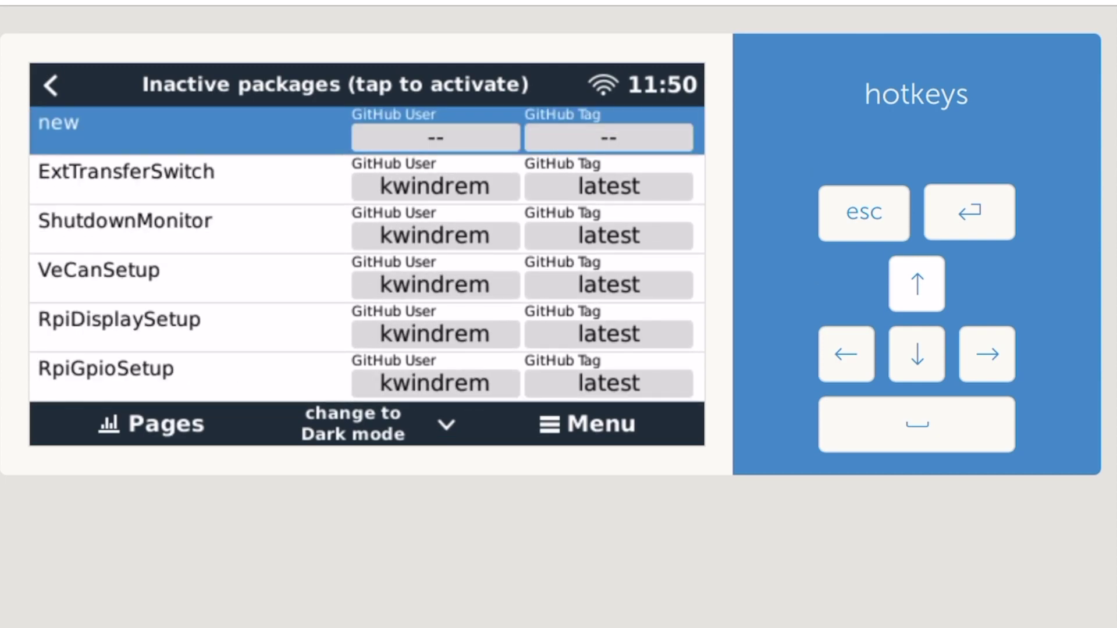
{"action": "key", "text": "Escape"}
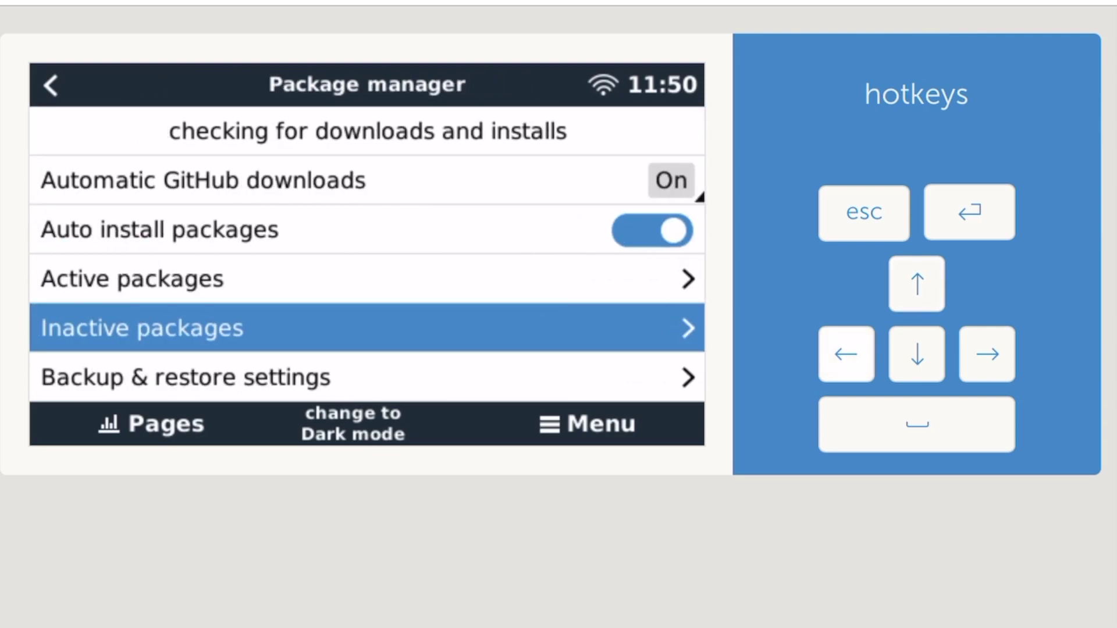
Return to Settings and briefly inspect System setup, down to AC input 1.
{"action": "key", "text": "Escape"}
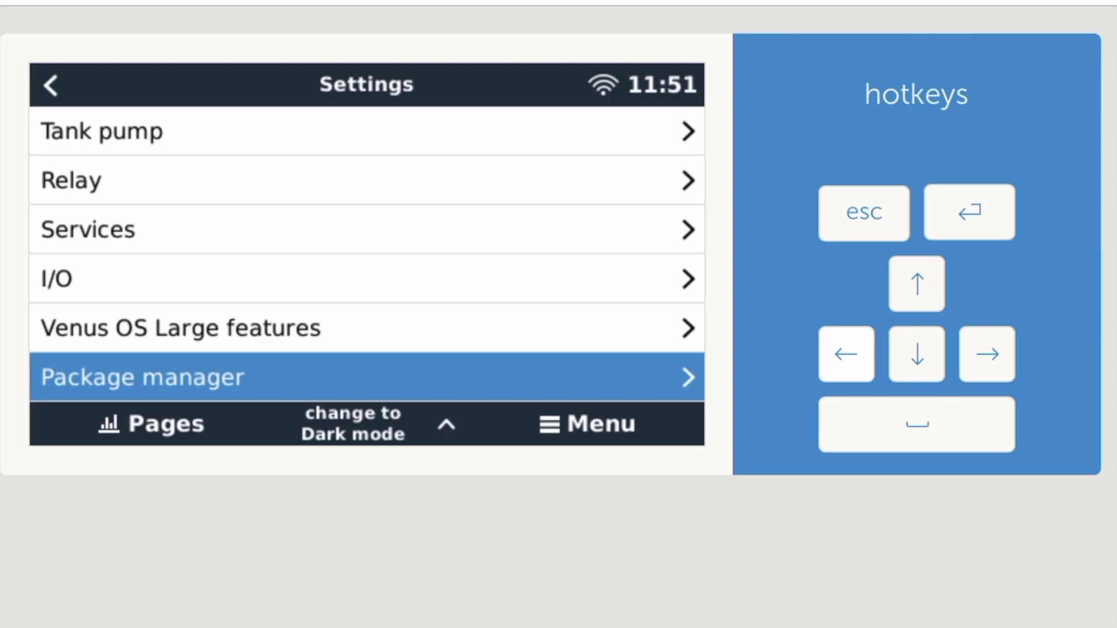
{"action": "scroll", "coordinate": [367, 256], "scroll_direction": "up", "scroll_amount": 4}
{"action": "scroll", "coordinate": [367, 256], "scroll_direction": "up", "scroll_amount": 3}
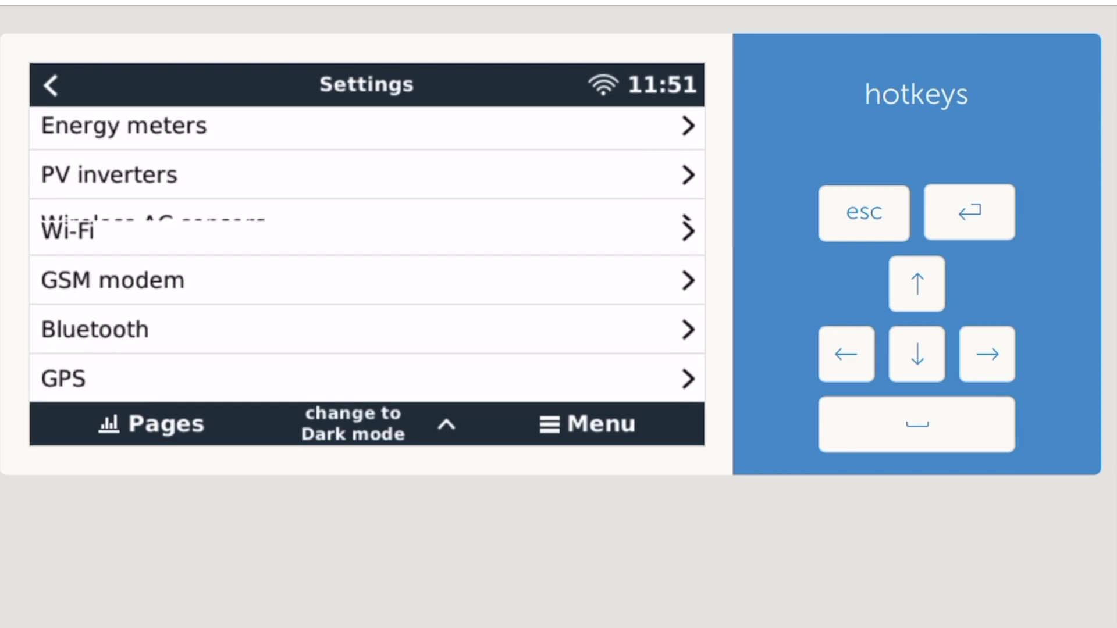
{"action": "scroll", "coordinate": [367, 256], "scroll_direction": "up", "scroll_amount": 5}
{"action": "scroll", "coordinate": [367, 256], "scroll_direction": "up", "scroll_amount": 3}
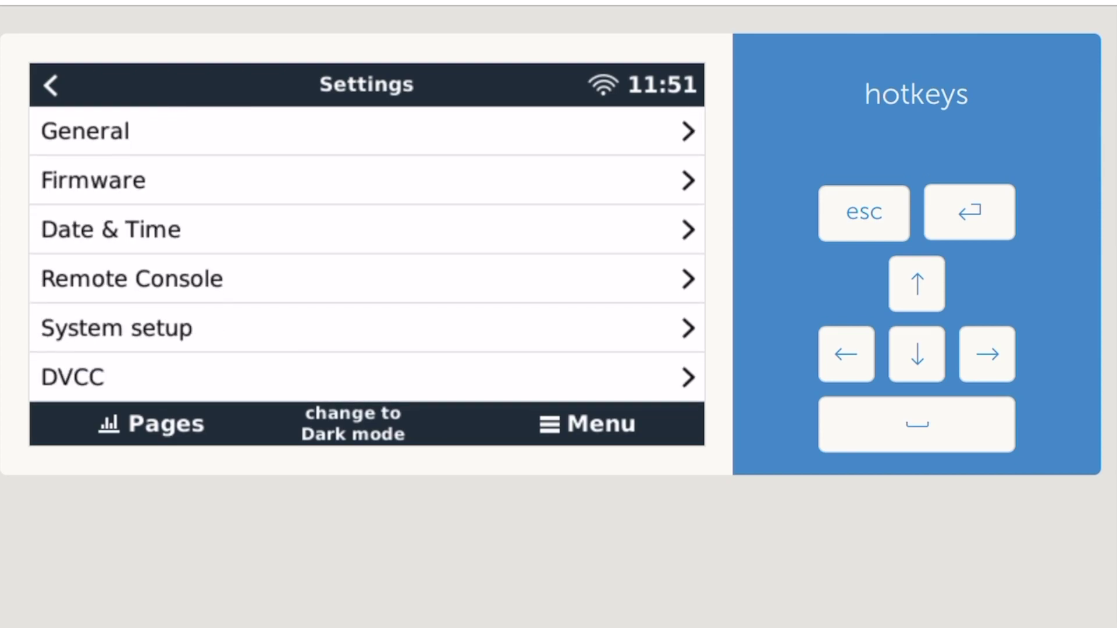
{"action": "left_click", "coordinate": [116, 328]}
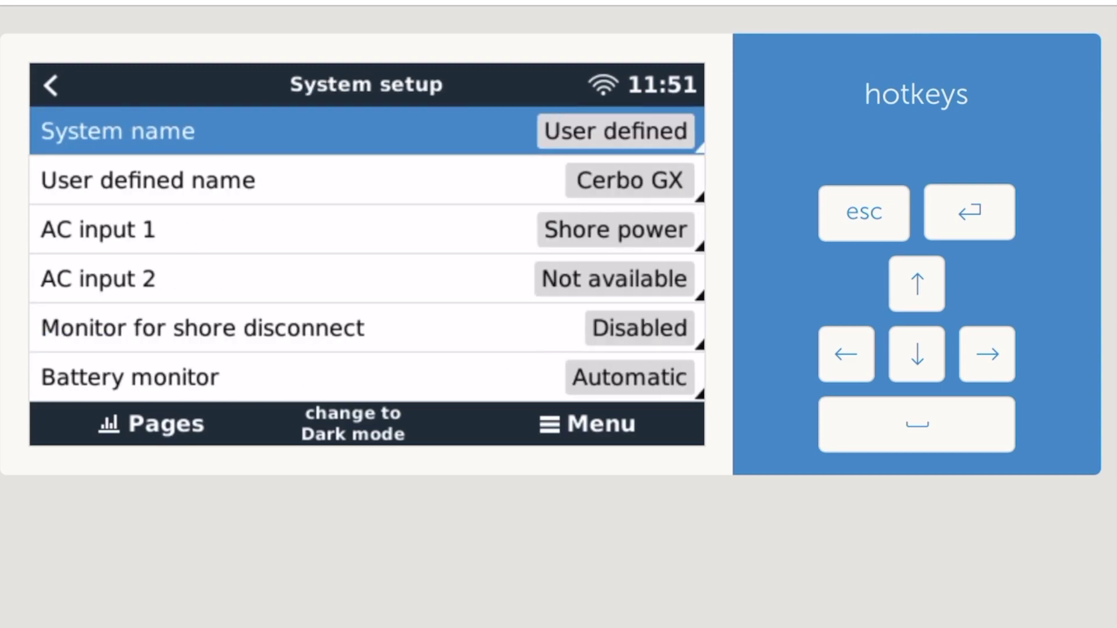
{"action": "key", "text": "Down"}
{"action": "key", "text": "Down"}
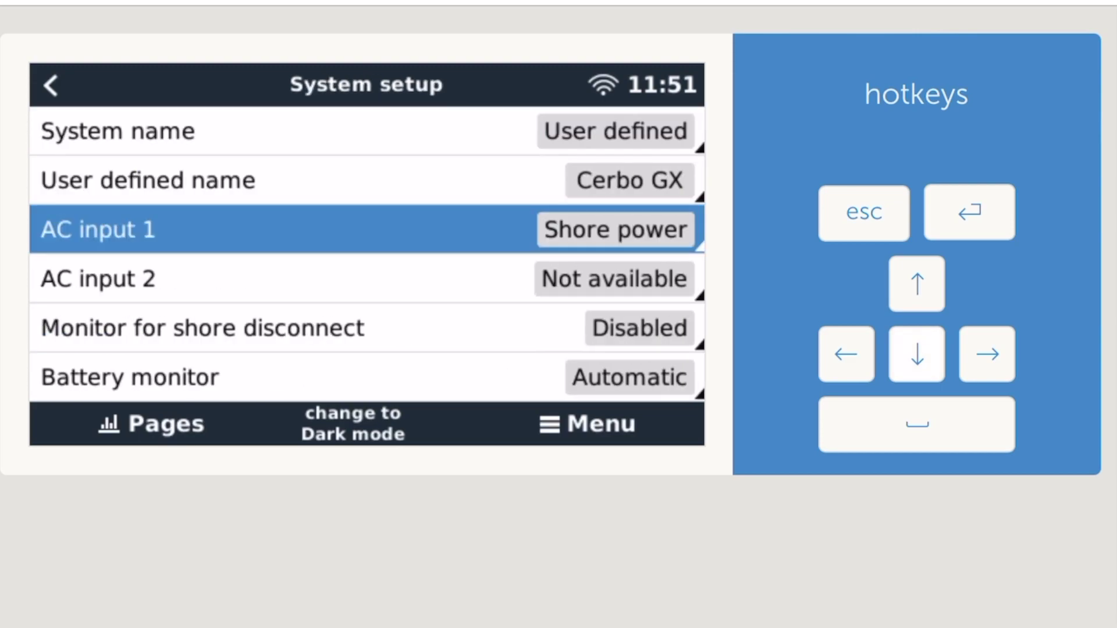
{"action": "key", "text": "Escape"}
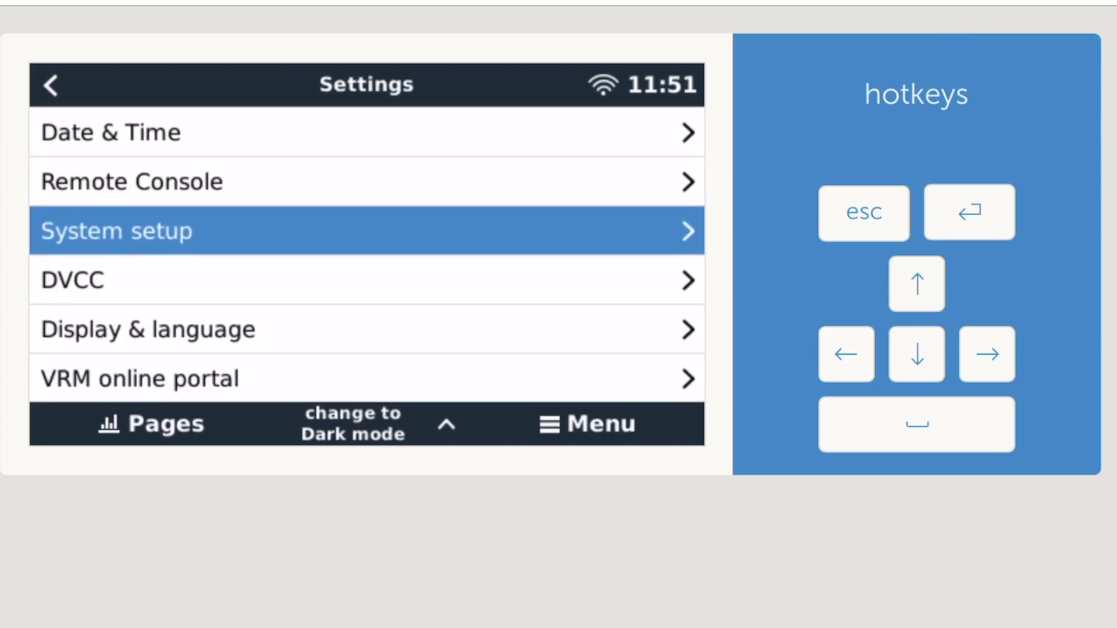
Open Display & language and enter its Gui Mods settings page.
{"action": "key", "text": "Down"}
{"action": "key", "text": "Down"}
{"action": "key", "text": "Return"}
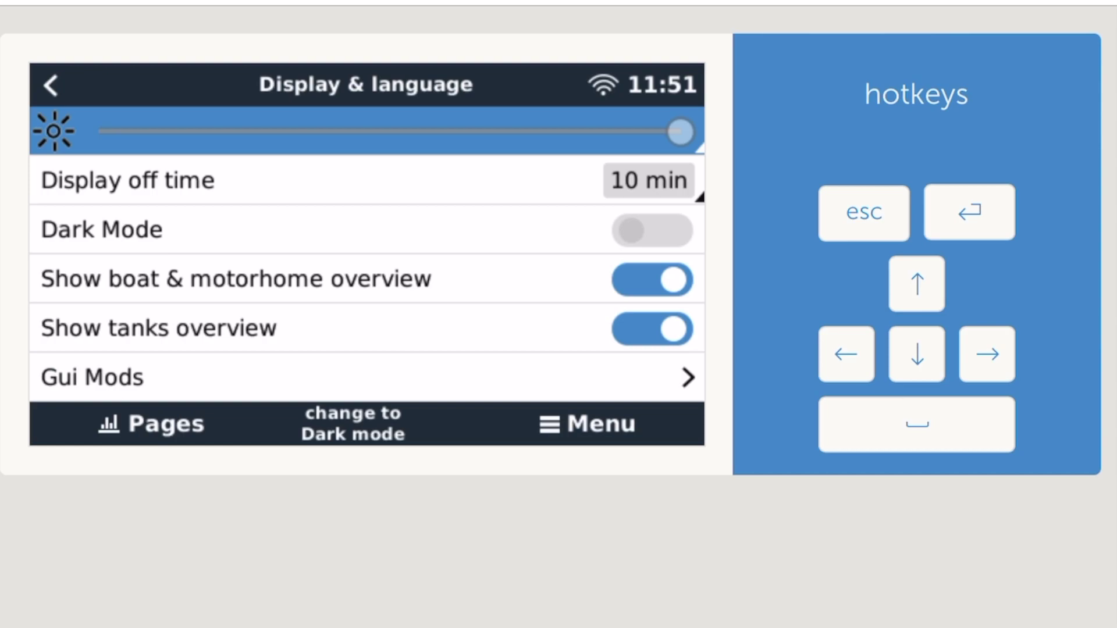
{"action": "key", "text": "Down"}
{"action": "key", "text": "Down"}
{"action": "key", "text": "Down"}
{"action": "key", "text": "Return"}
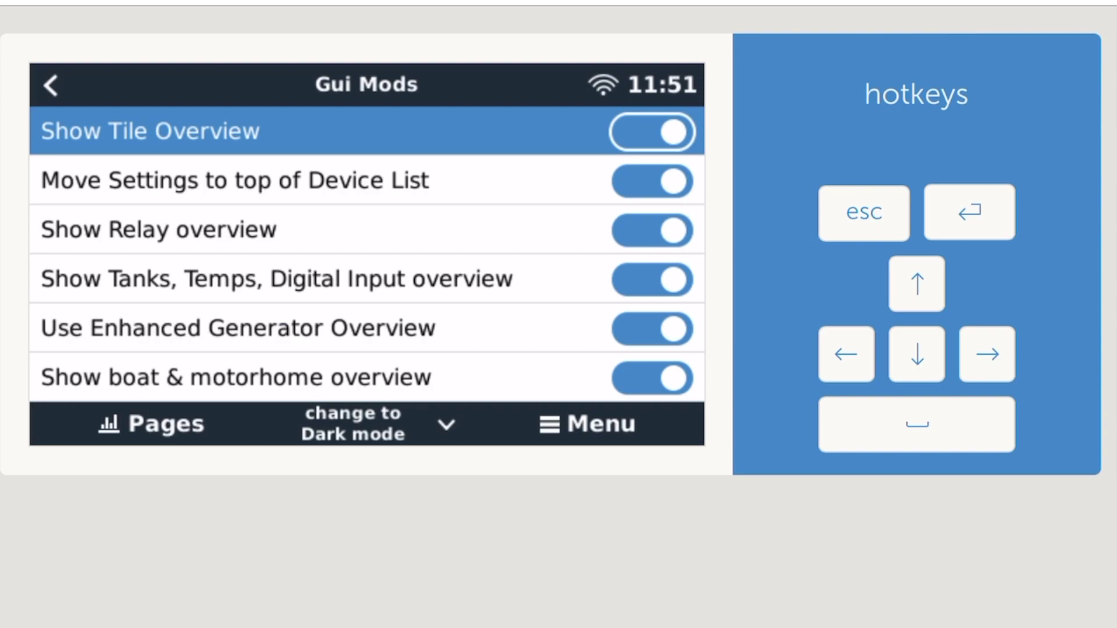
Step through relay, tanks/temps and mobile overview options to Flow overview (GuiMods simple).
{"action": "key", "text": "Down"}
{"action": "key", "text": "Down"}
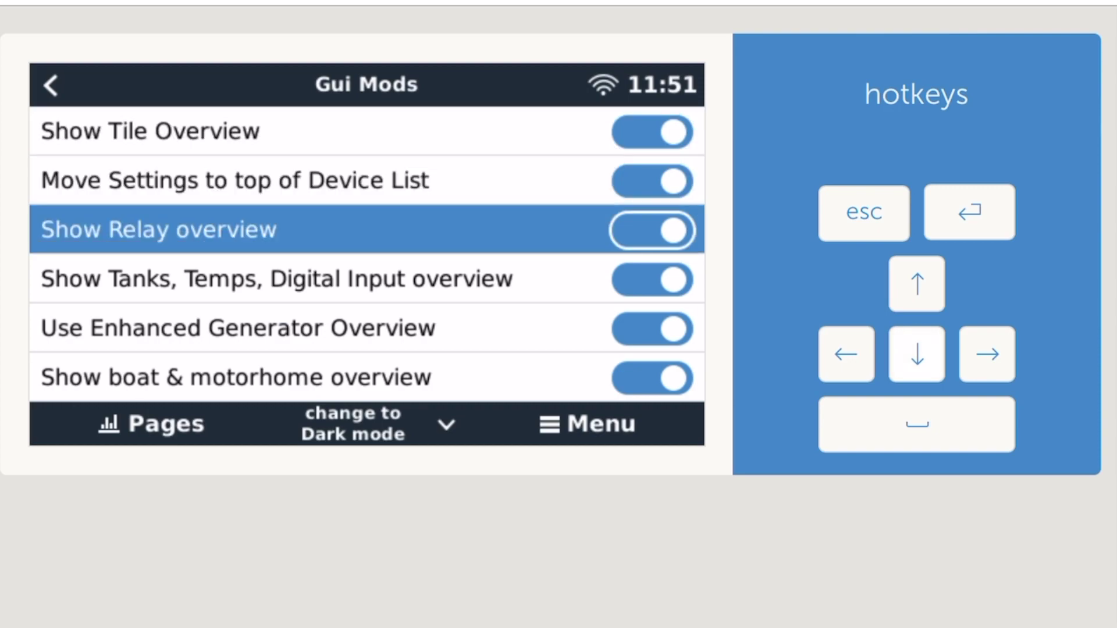
{"action": "key", "text": "Down"}
{"action": "key", "text": "Down"}
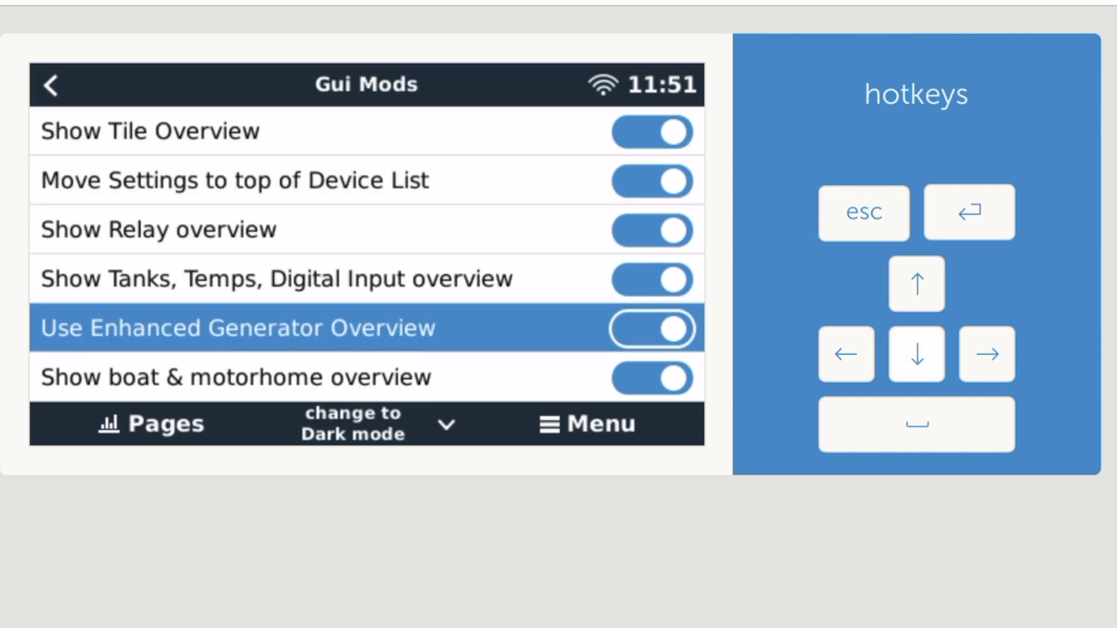
{"action": "key", "text": "Down"}
{"action": "key", "text": "Down"}
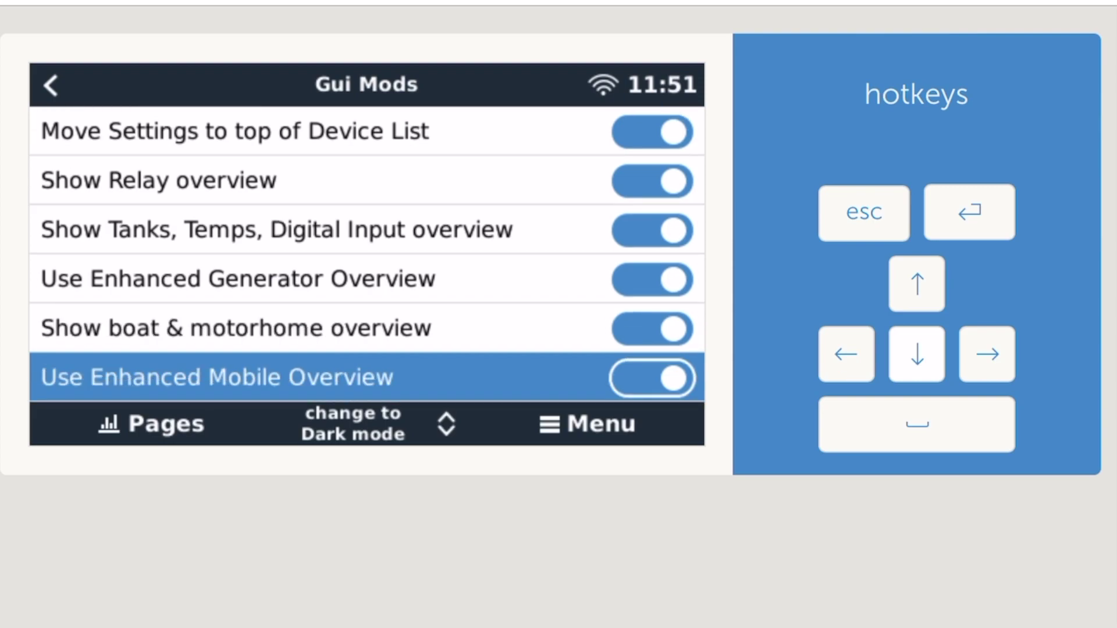
{"action": "key", "text": "Down"}
{"action": "key", "text": "Down"}
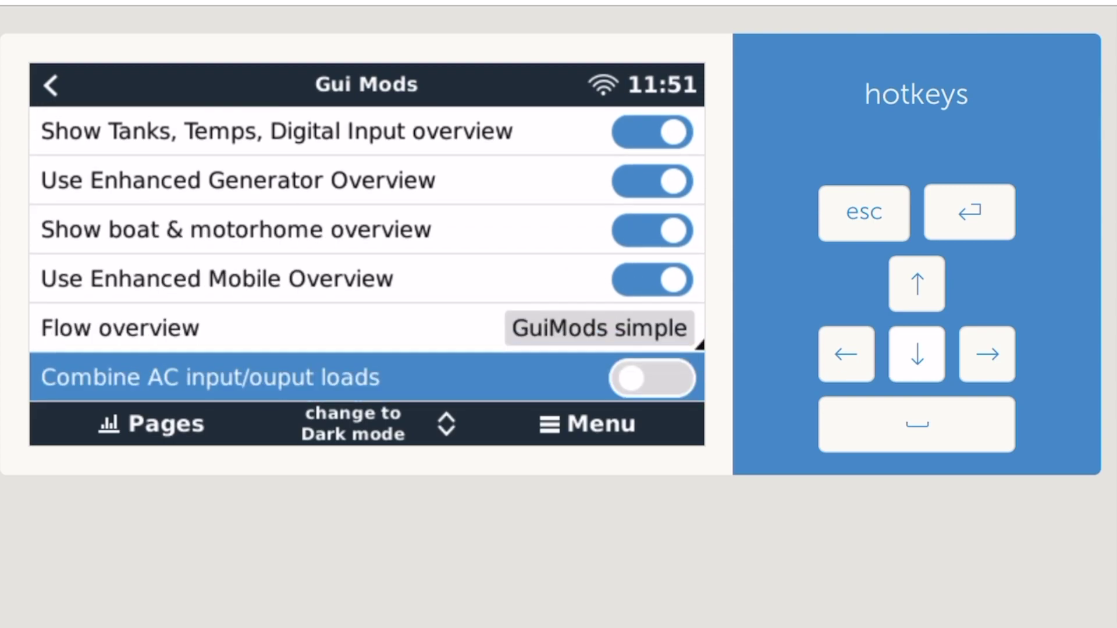
{"action": "key", "text": "Up"}
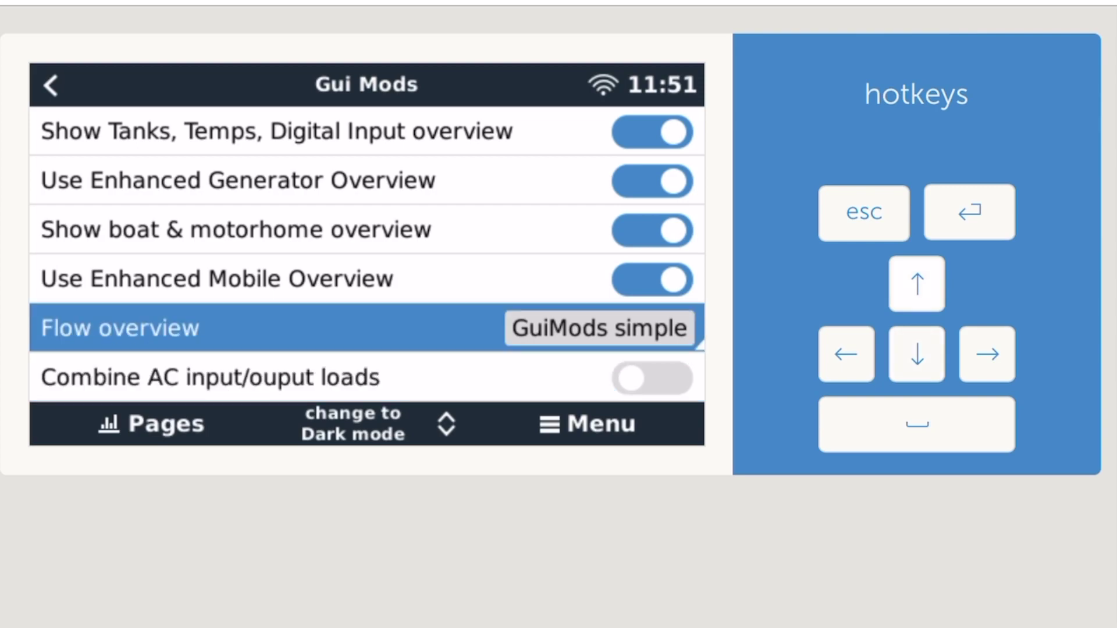
{"action": "key", "text": "Down"}
{"action": "key", "text": "Up"}
{"action": "key", "text": "Return"}
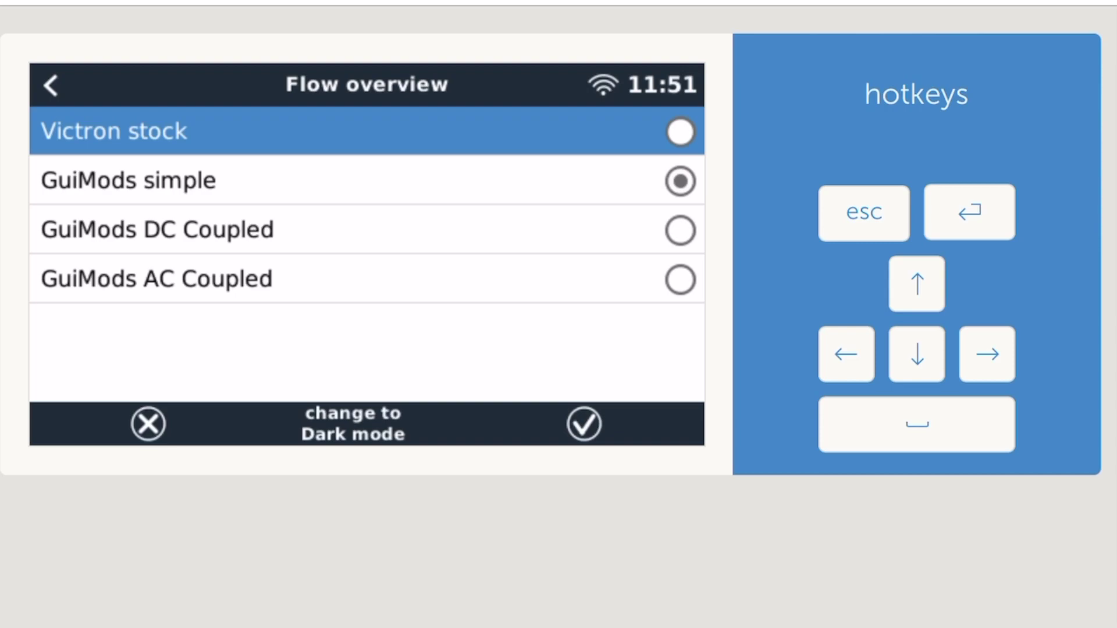
{"action": "key", "text": "Escape"}
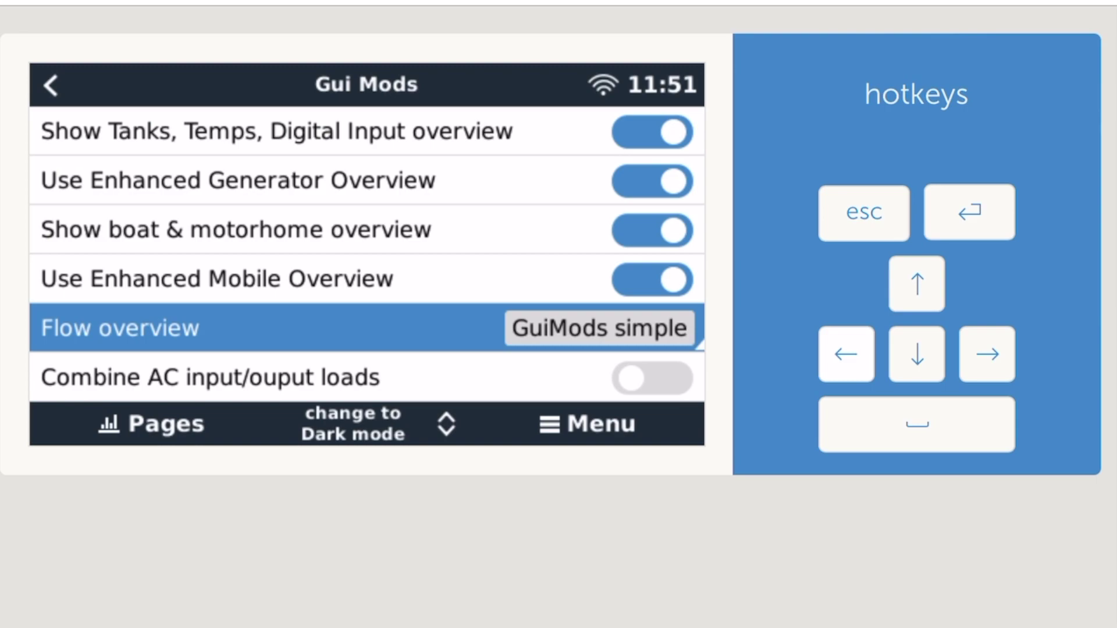
Review Gui Mods flow display options from loads on input through DC System tile name.
{"action": "key", "text": "Down"}
{"action": "key", "text": "Down"}
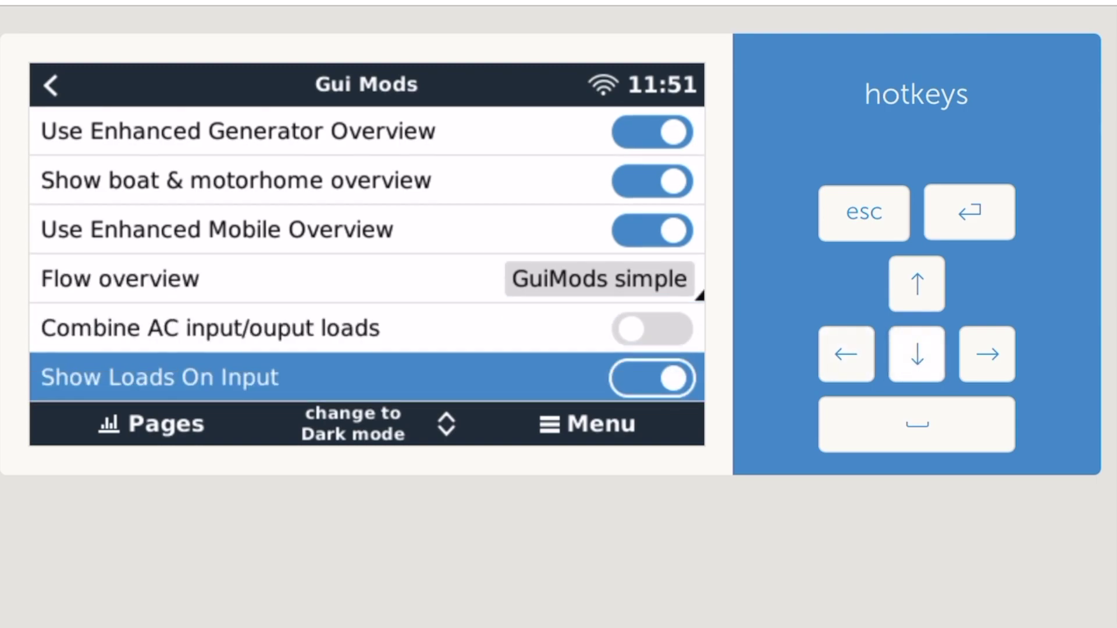
{"action": "key", "text": "Down"}
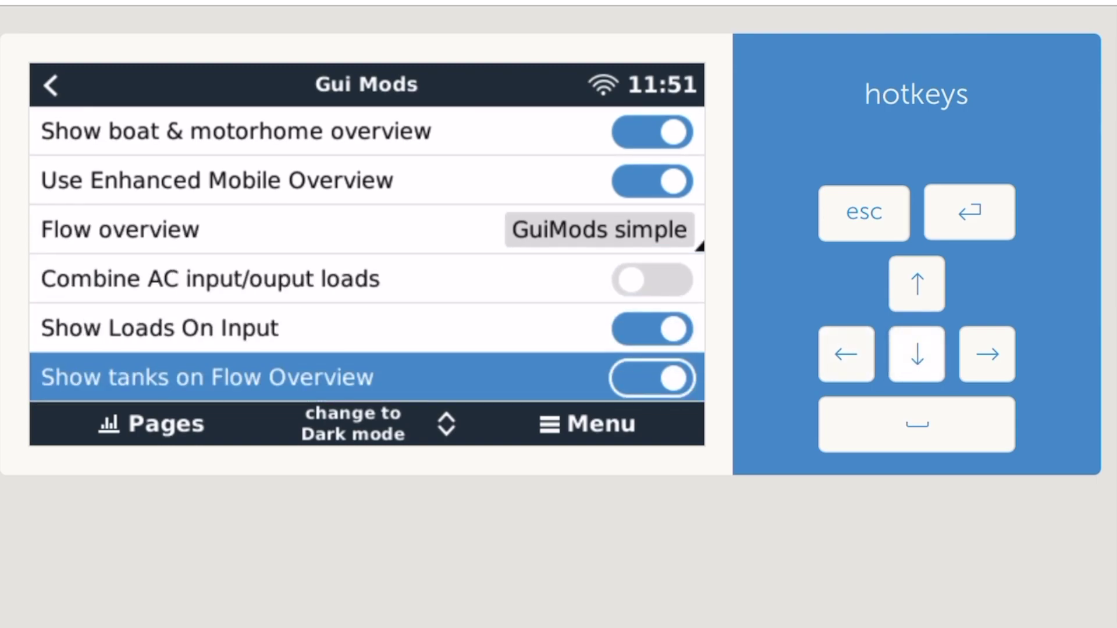
{"action": "key", "text": "Down"}
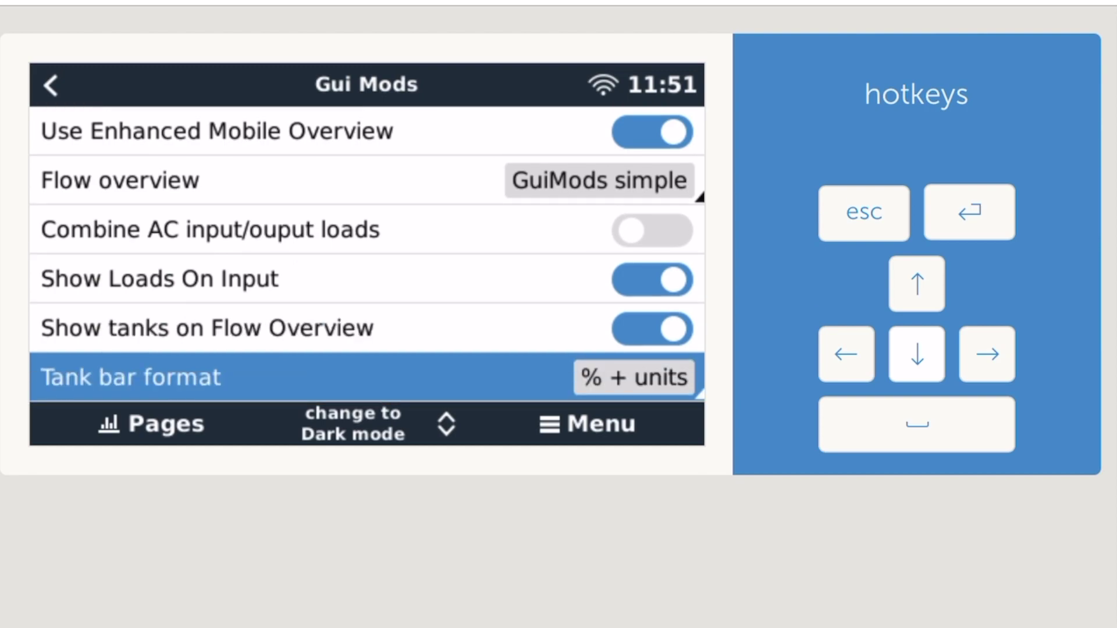
{"action": "key", "text": "Down"}
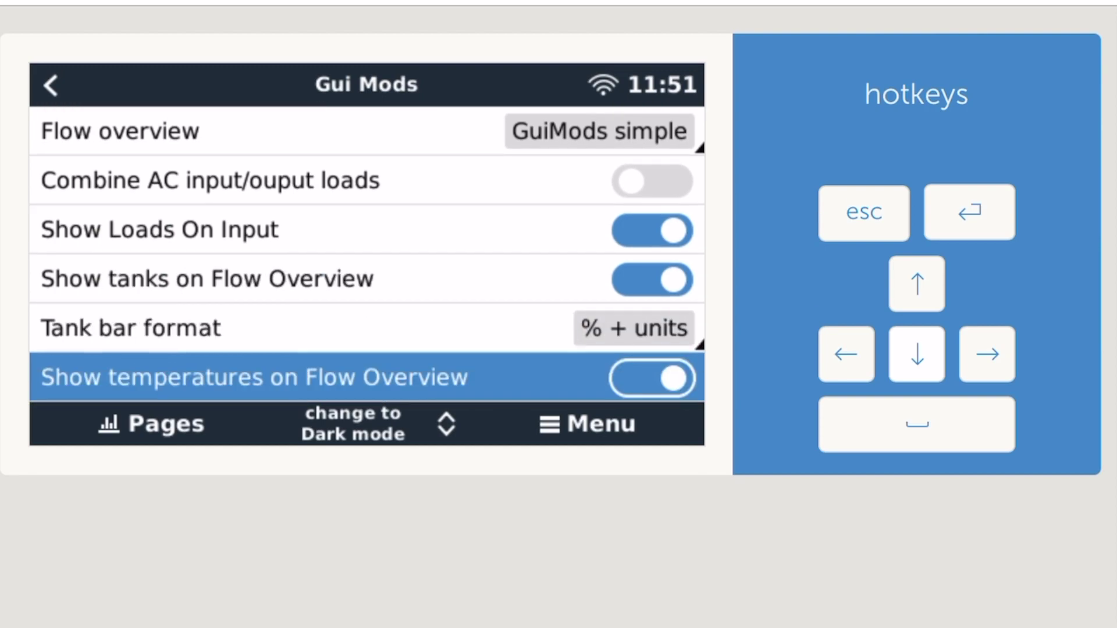
{"action": "key", "text": "Down"}
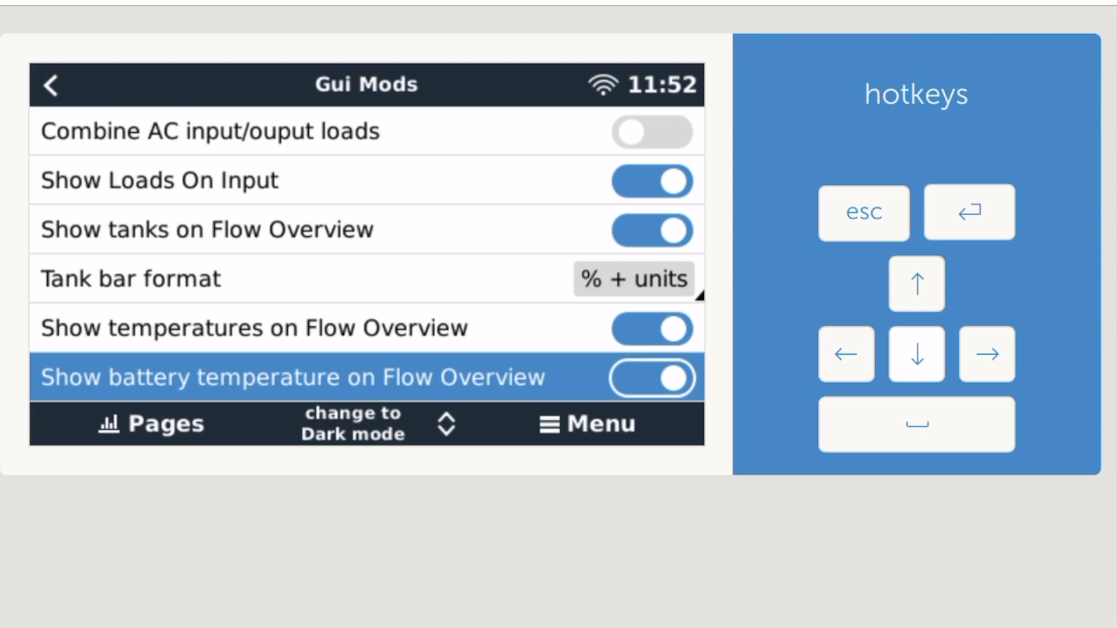
{"action": "key", "text": "Down"}
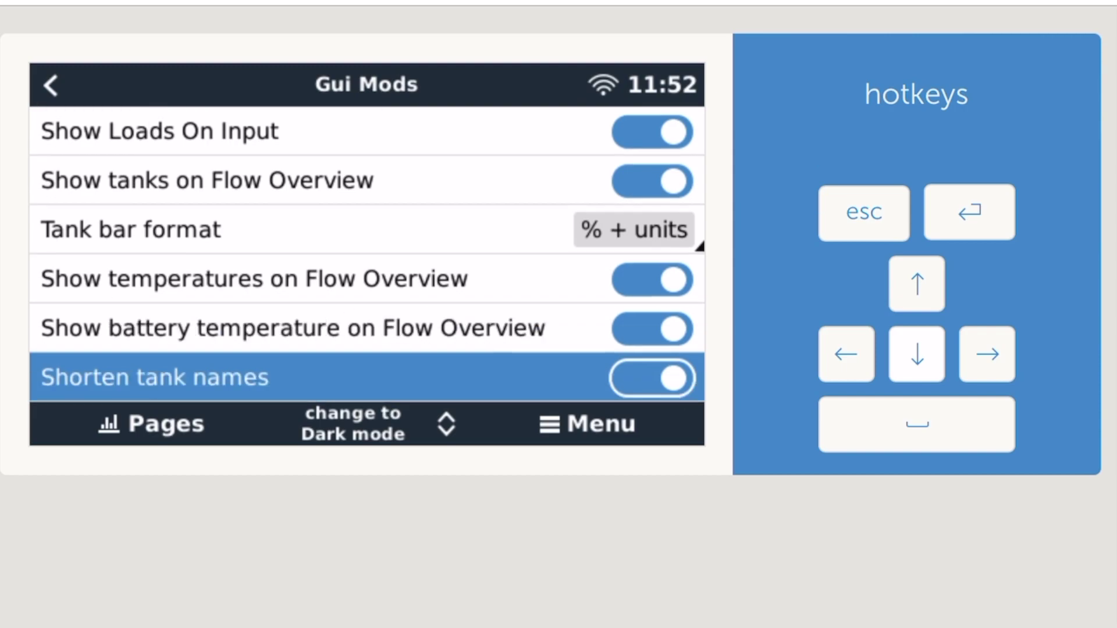
{"action": "key", "text": "Down"}
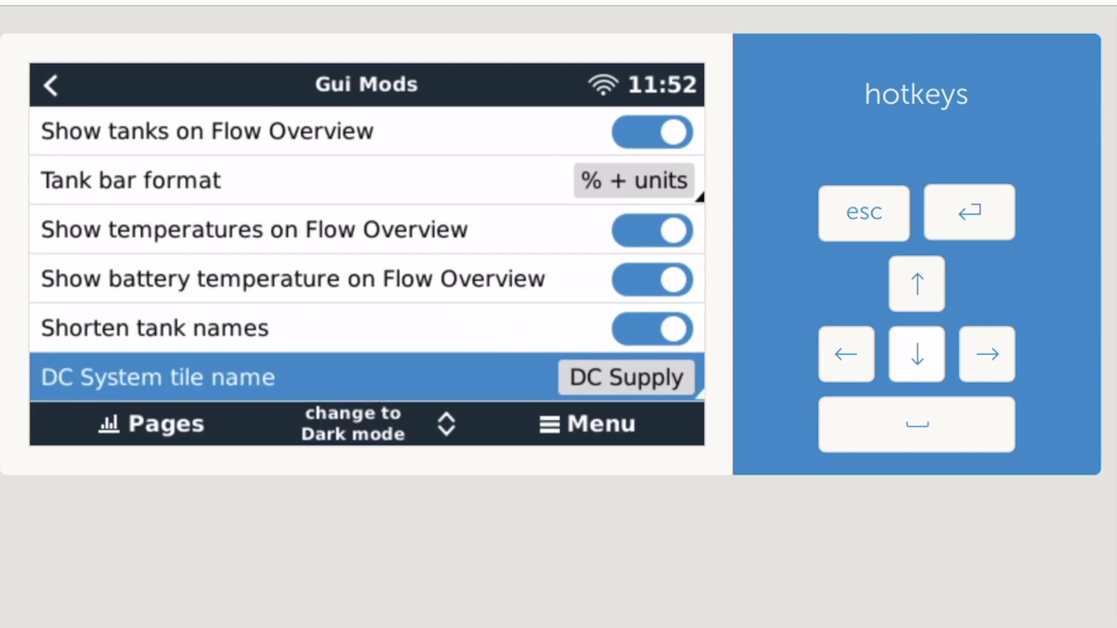
{"action": "key", "text": "Down"}
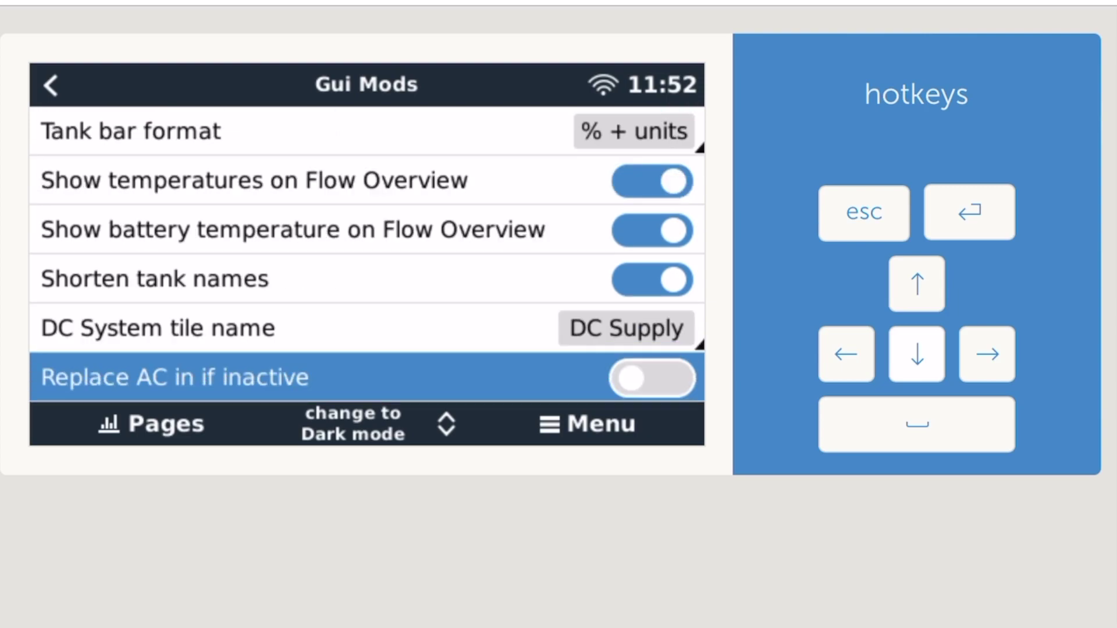
Review AC Input Limit Presets 1-4, units and time format, ending at Inactive Tiles (Show Dimmed).
{"action": "key", "text": "Down"}
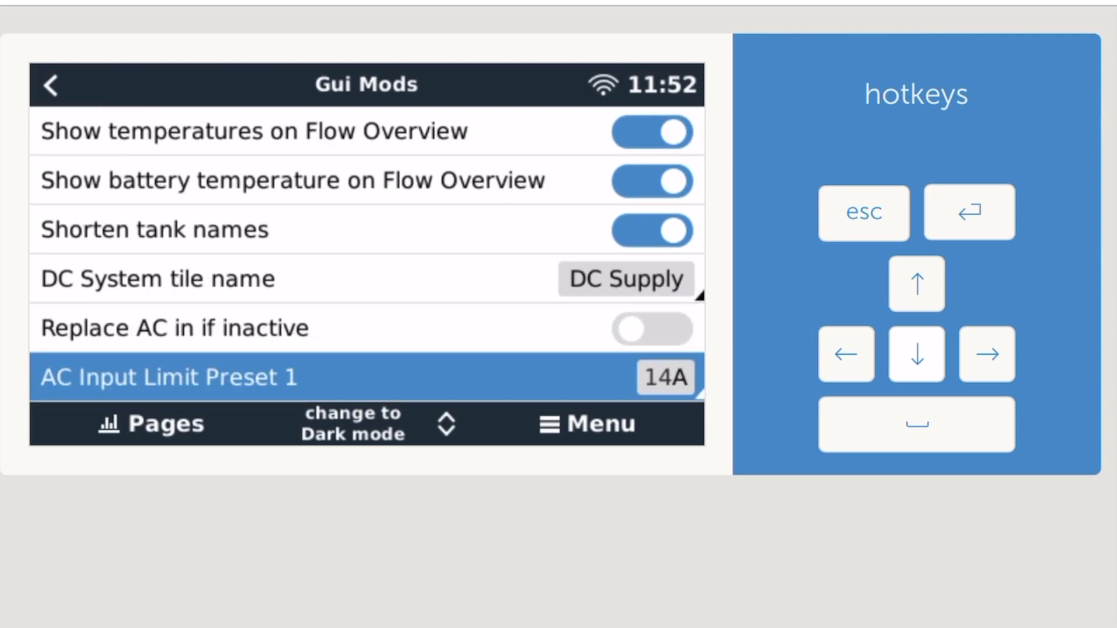
{"action": "key", "text": "Down"}
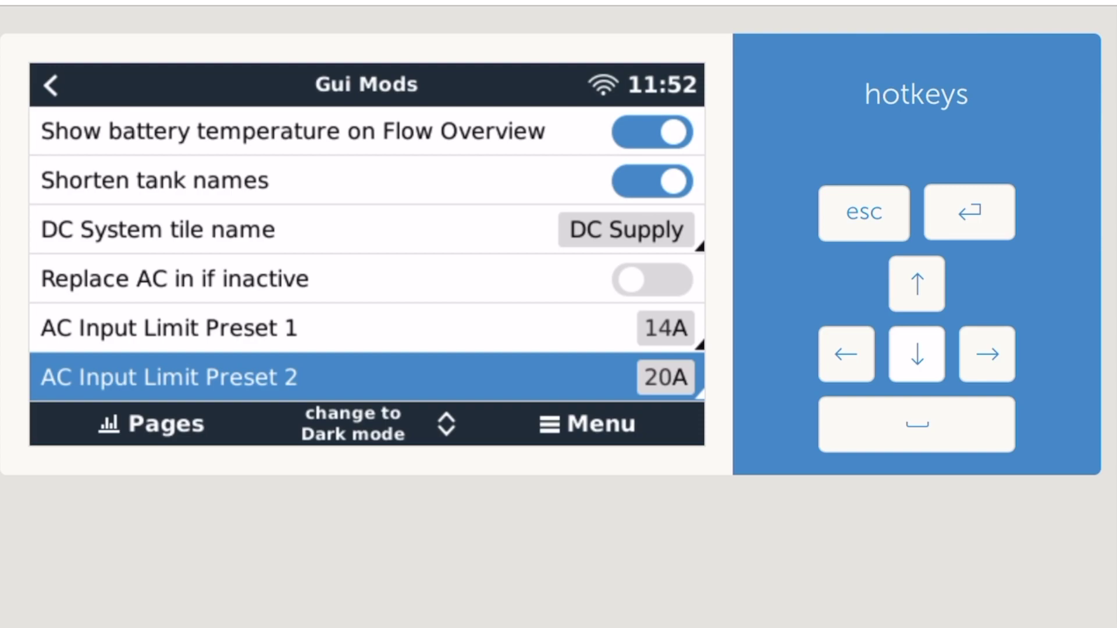
{"action": "key", "text": "Down"}
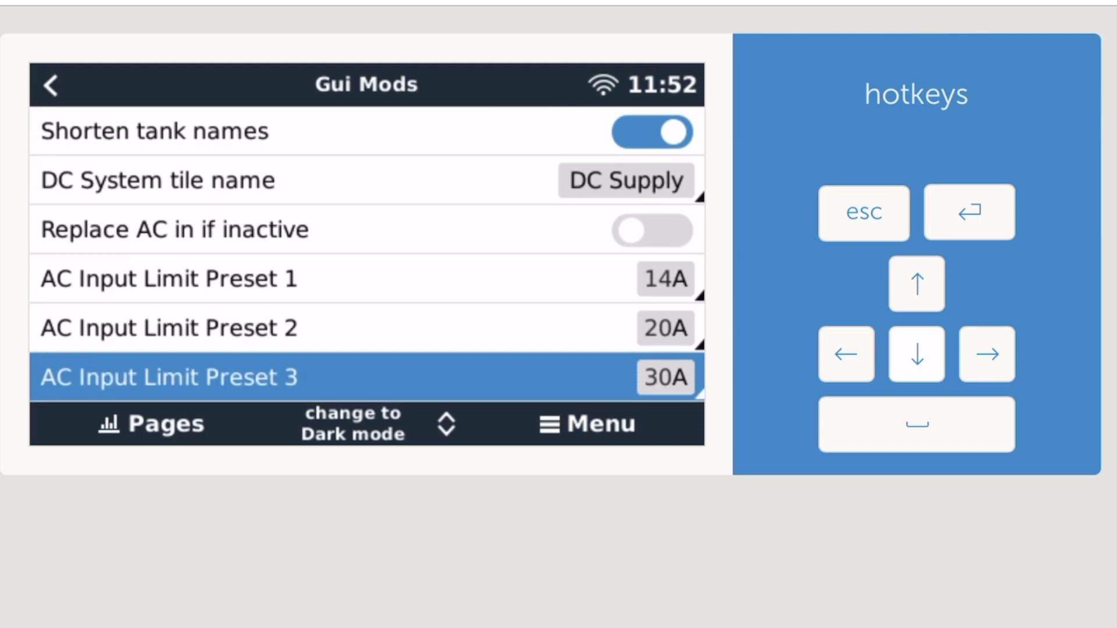
{"action": "key", "text": "Down"}
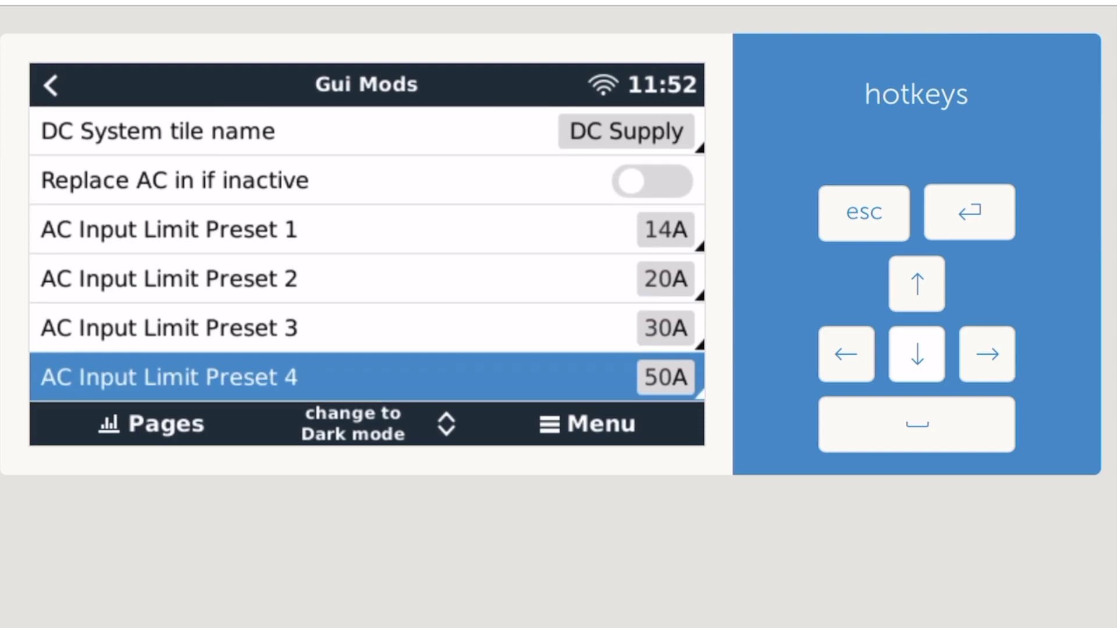
{"action": "key", "text": "Down"}
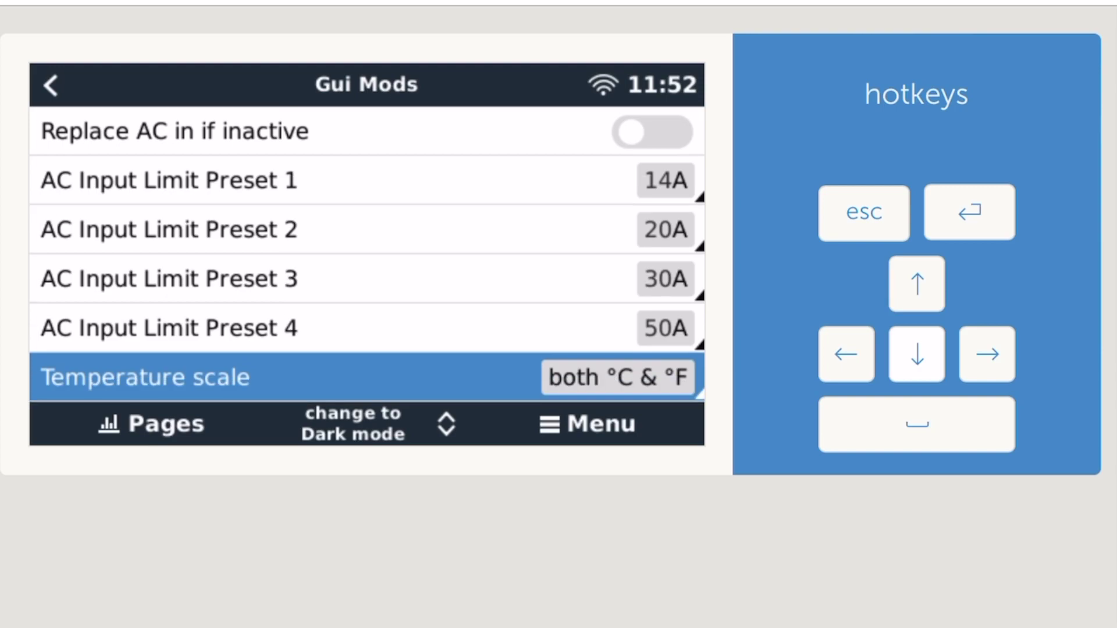
{"action": "key", "text": "Down"}
{"action": "key", "text": "Down"}
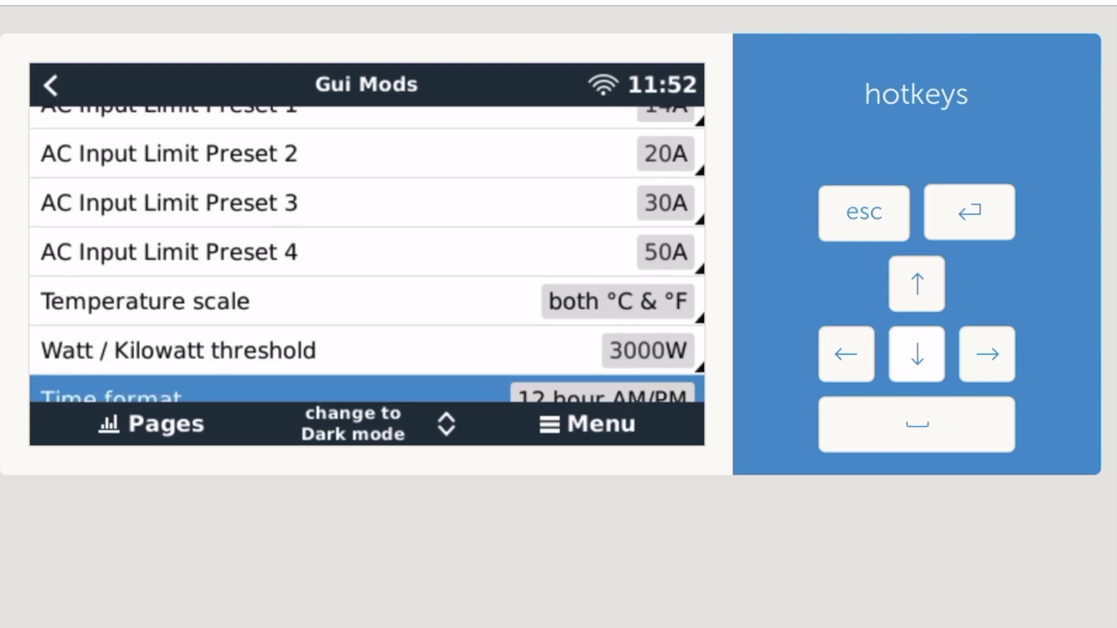
{"action": "key", "text": "Down"}
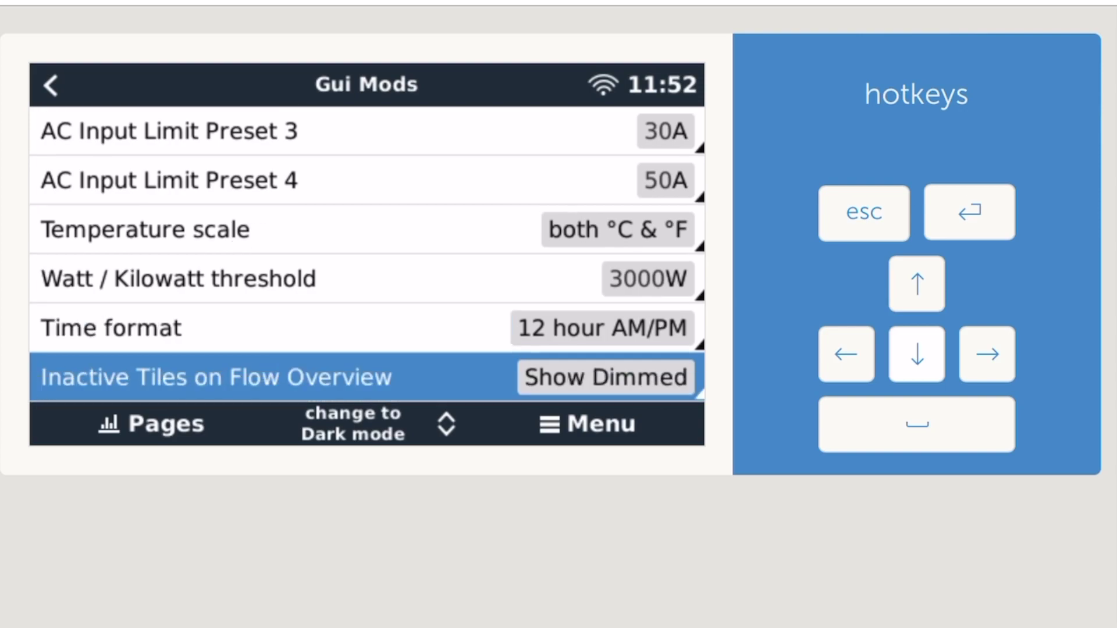
{"action": "key", "text": "Down"}
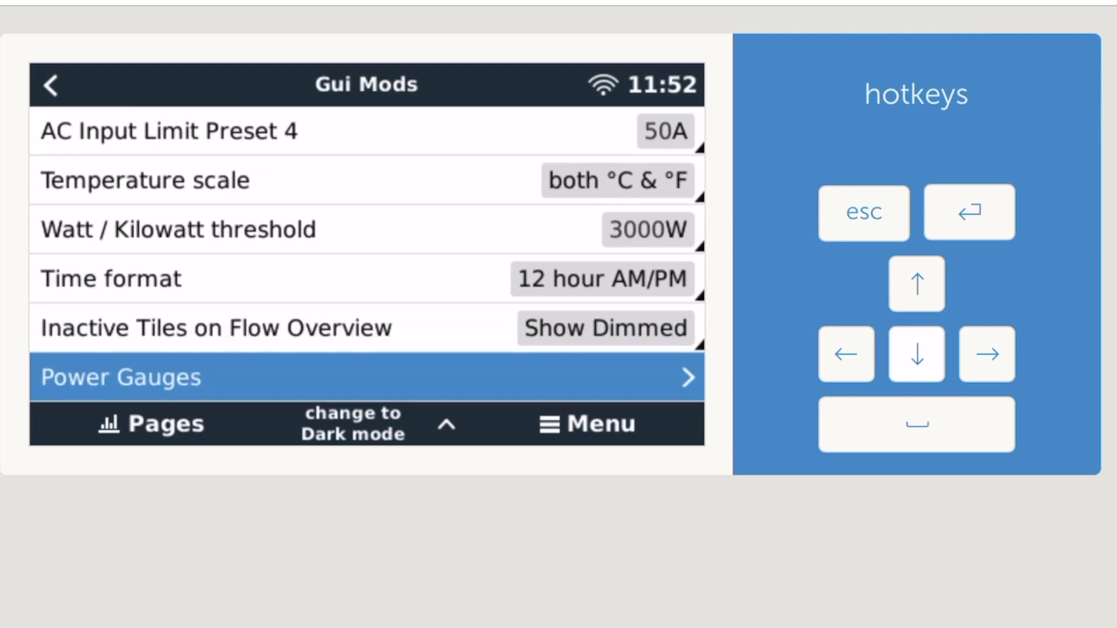
{"action": "key", "text": "Return"}
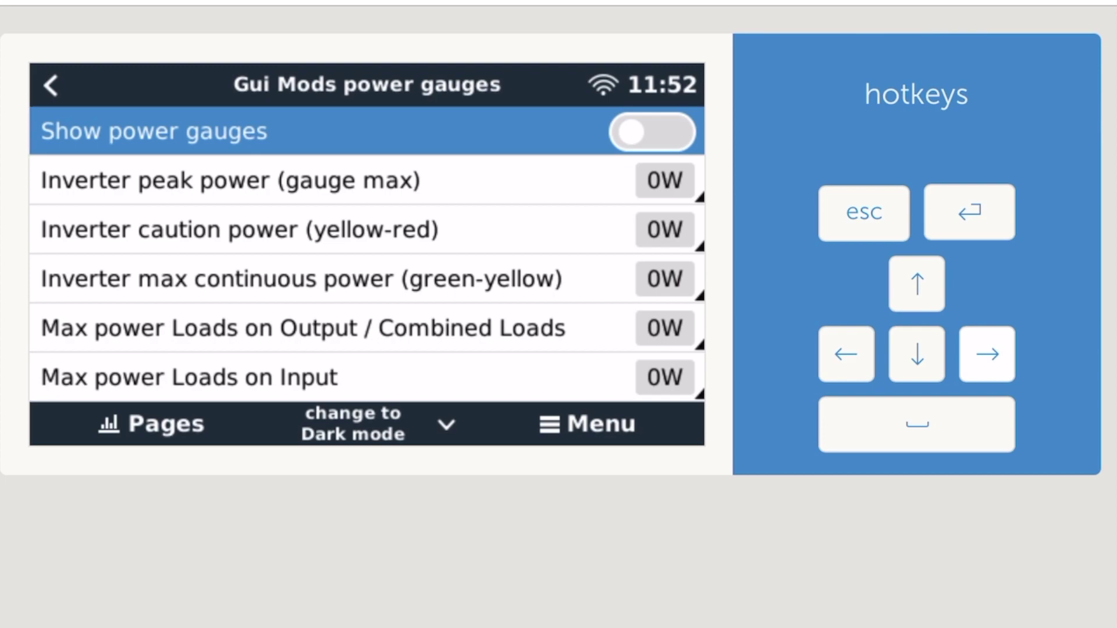
{"action": "key", "text": "Down"}
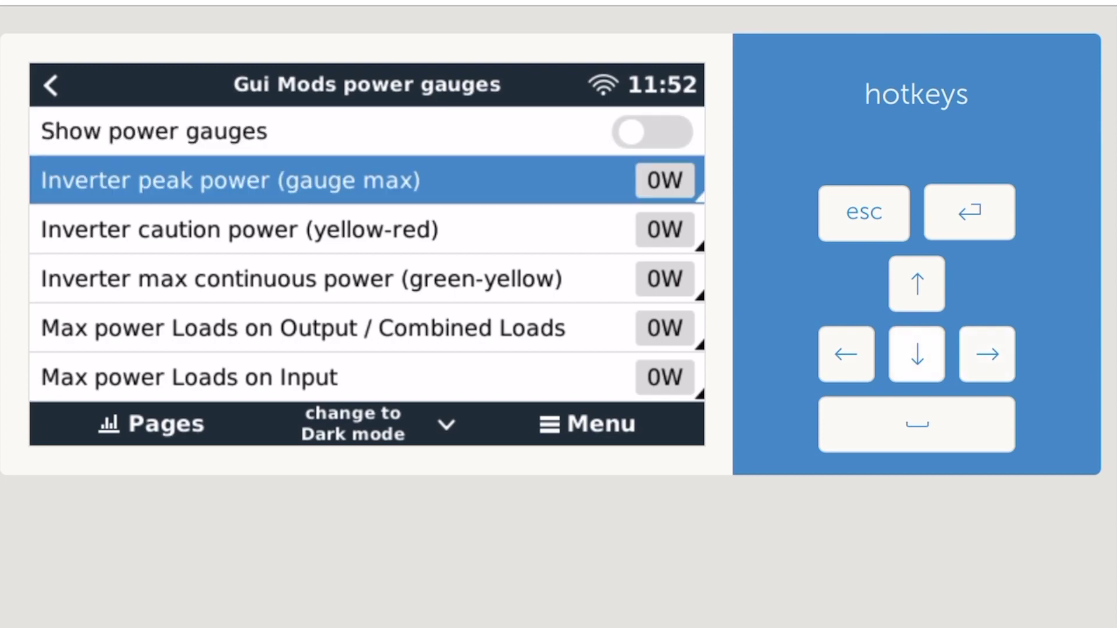
{"action": "key", "text": "Down"}
{"action": "key", "text": "Down"}
{"action": "key", "text": "Down"}
{"action": "key", "text": "Down"}
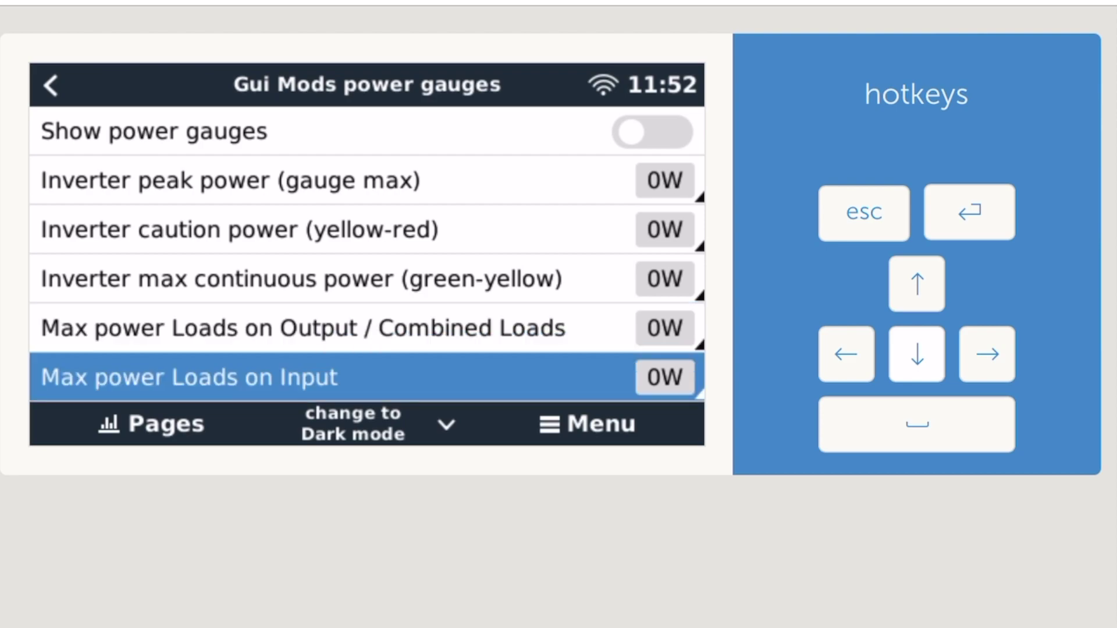
{"action": "key", "text": "Down"}
{"action": "key", "text": "Down"}
{"action": "key", "text": "Down"}
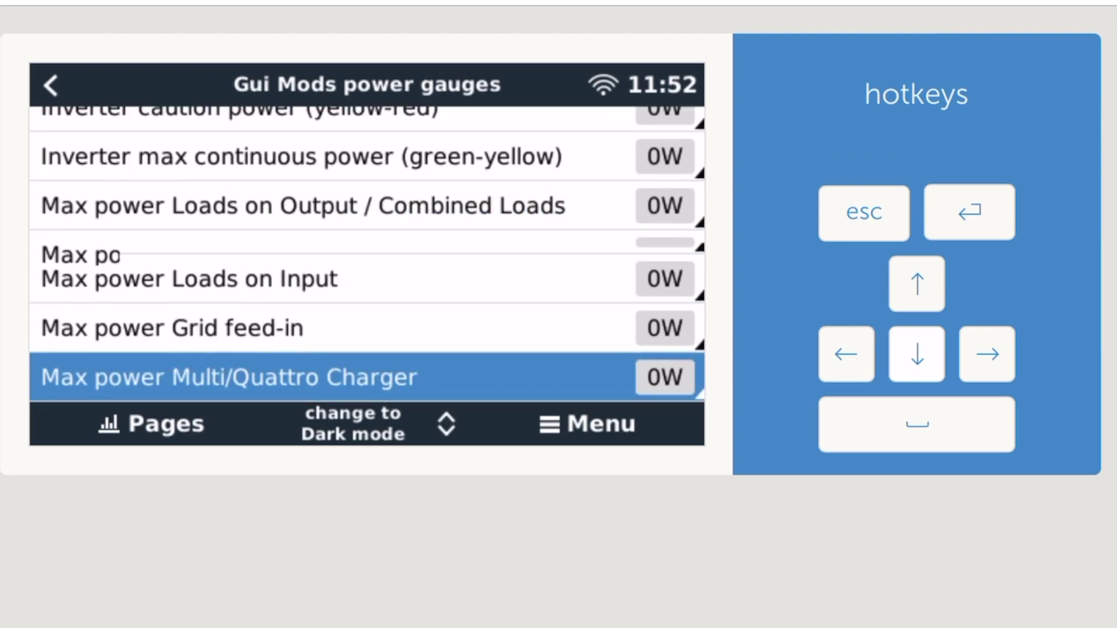
{"action": "key", "text": "Down"}
{"action": "key", "text": "Down"}
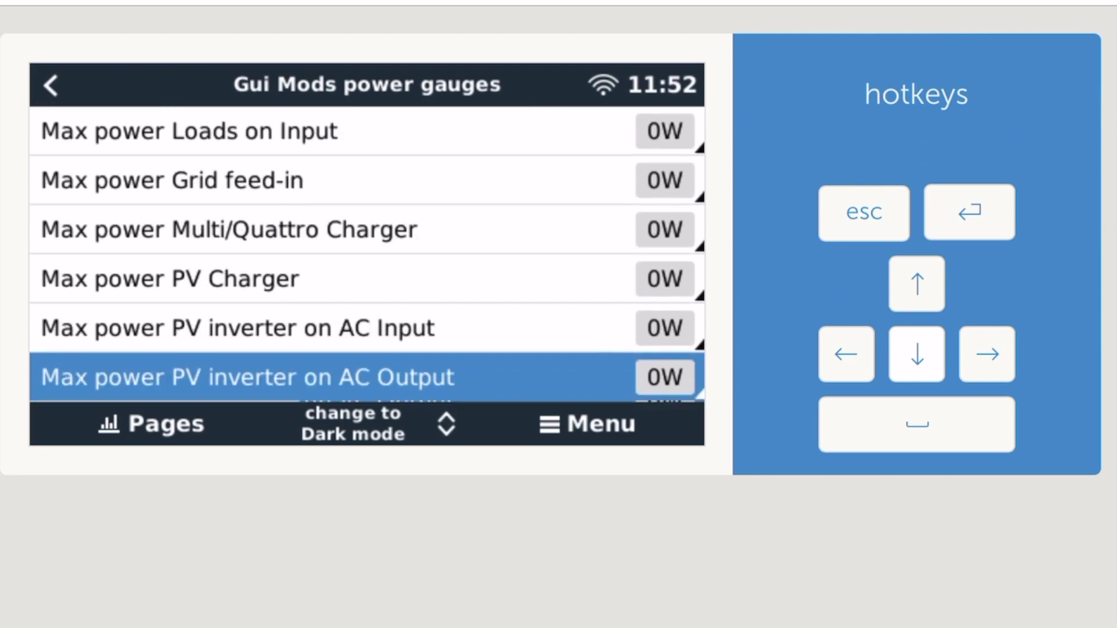
{"action": "key", "text": "Down"}
{"action": "key", "text": "Down"}
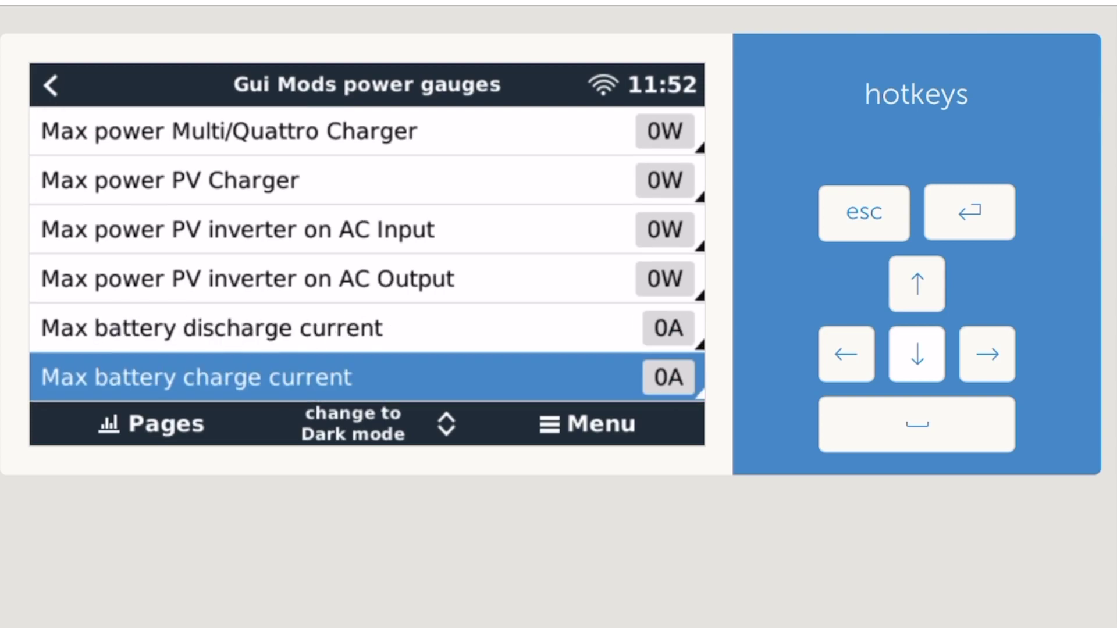
{"action": "key", "text": "Down"}
{"action": "key", "text": "Down"}
{"action": "key", "text": "Down"}
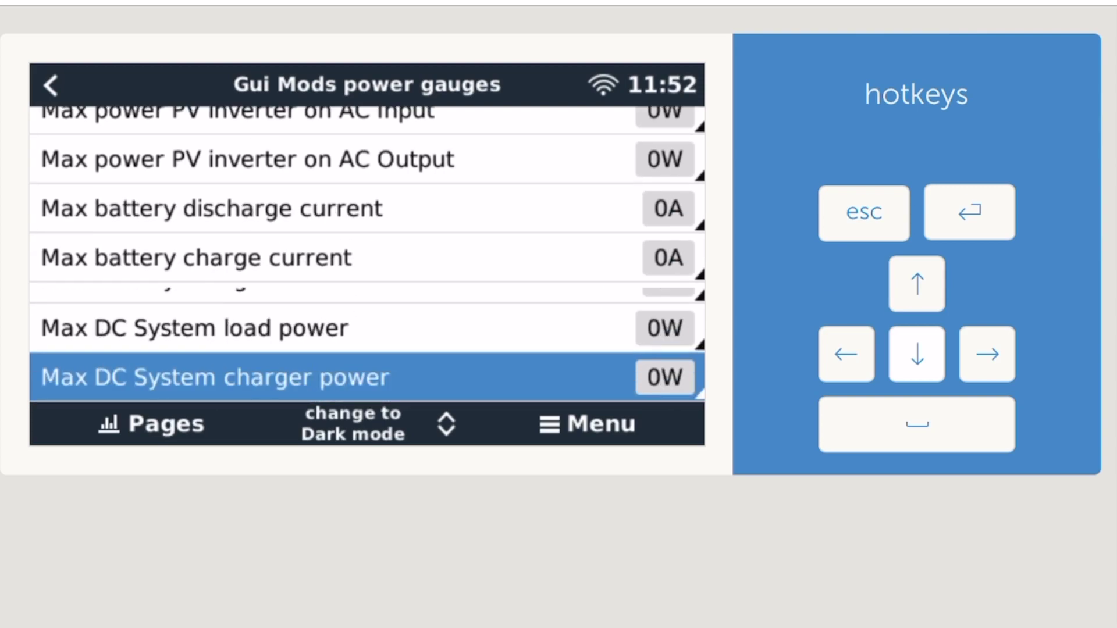
{"action": "key", "text": "Down"}
{"action": "key", "text": "Down"}
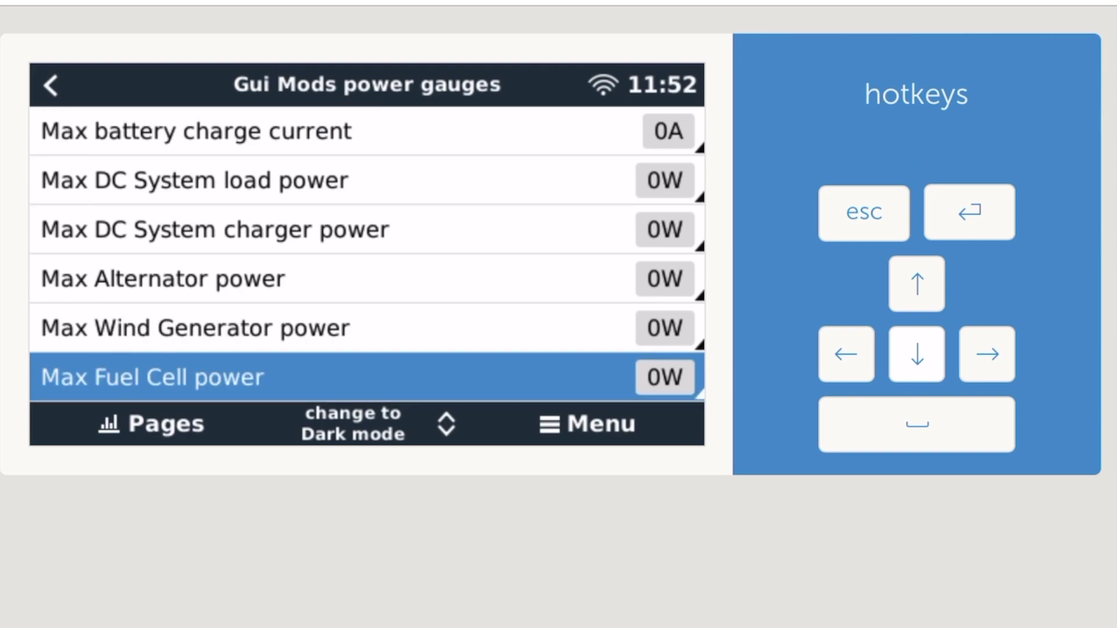
{"action": "key", "text": "Down"}
{"action": "key", "text": "Down"}
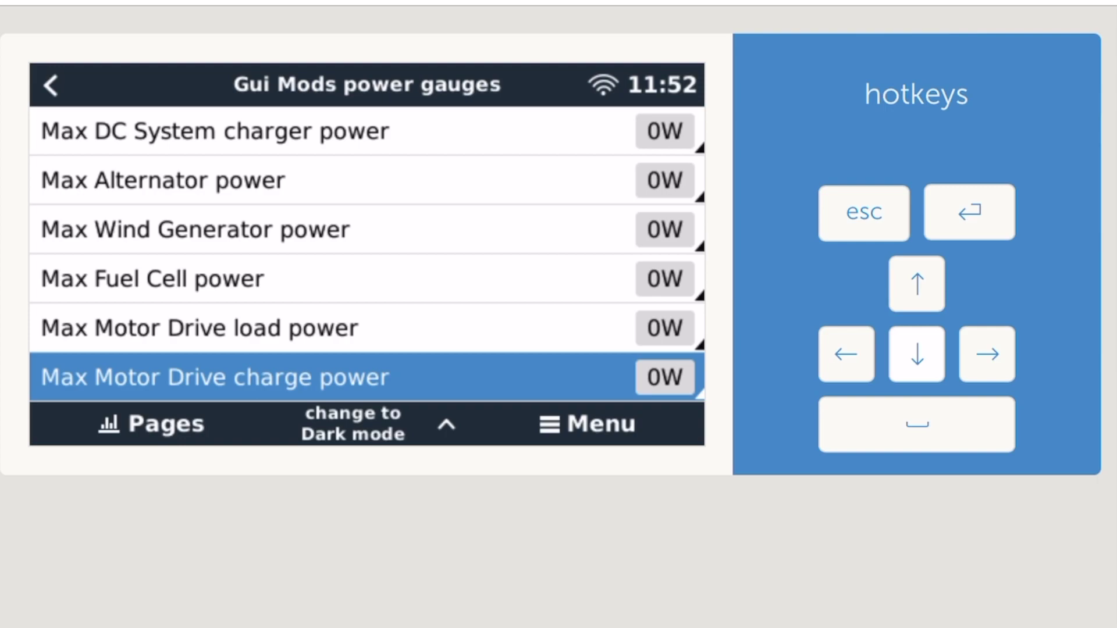
{"action": "key", "text": "Escape"}
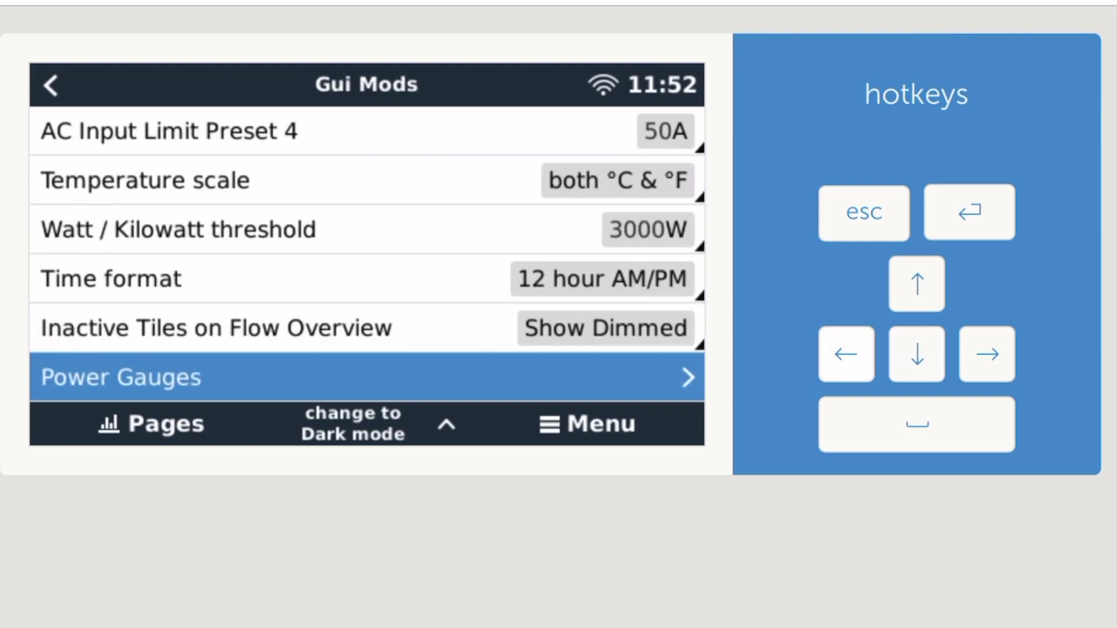
Back out of settings to the flow overview and show AC Input details (14 A limit).
{"action": "key", "text": "Escape"}
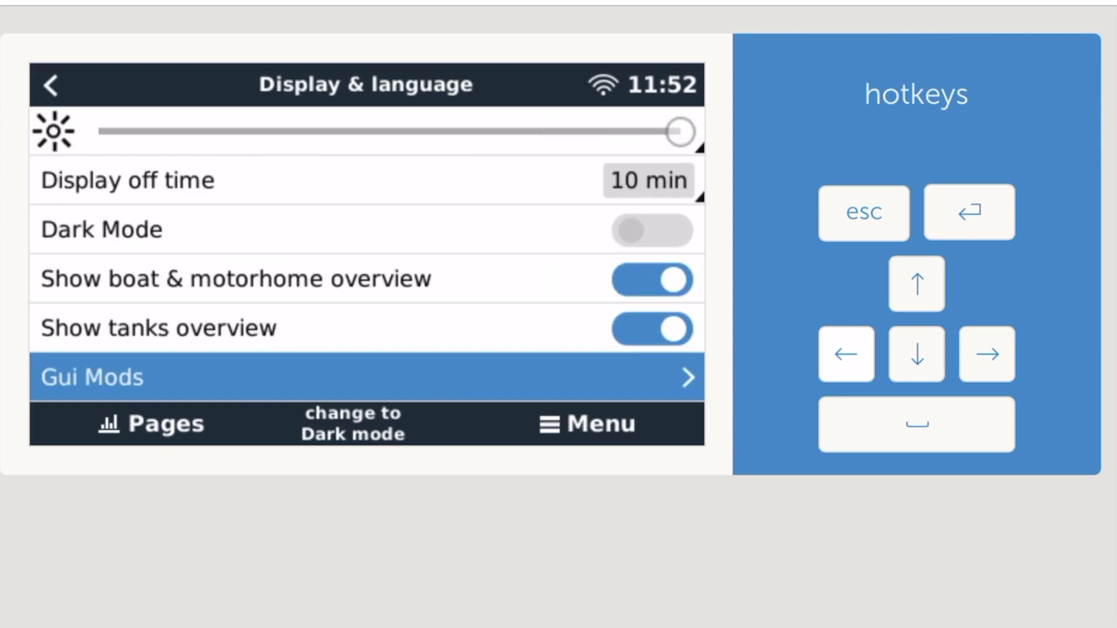
{"action": "key", "text": "Escape"}
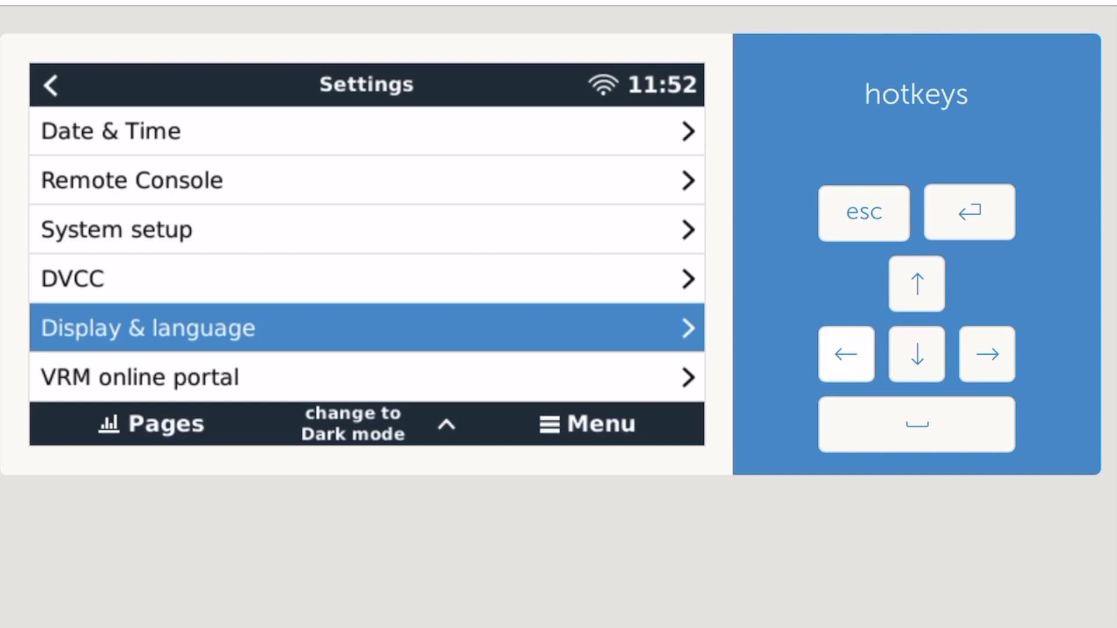
{"action": "key", "text": "space"}
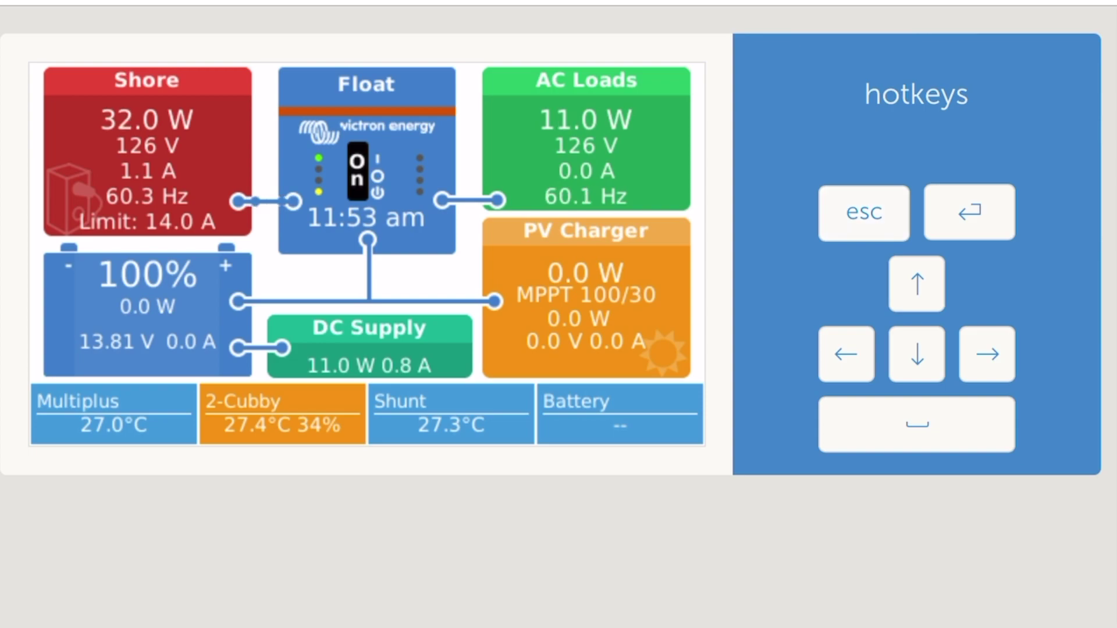
{"action": "key", "text": "Return"}
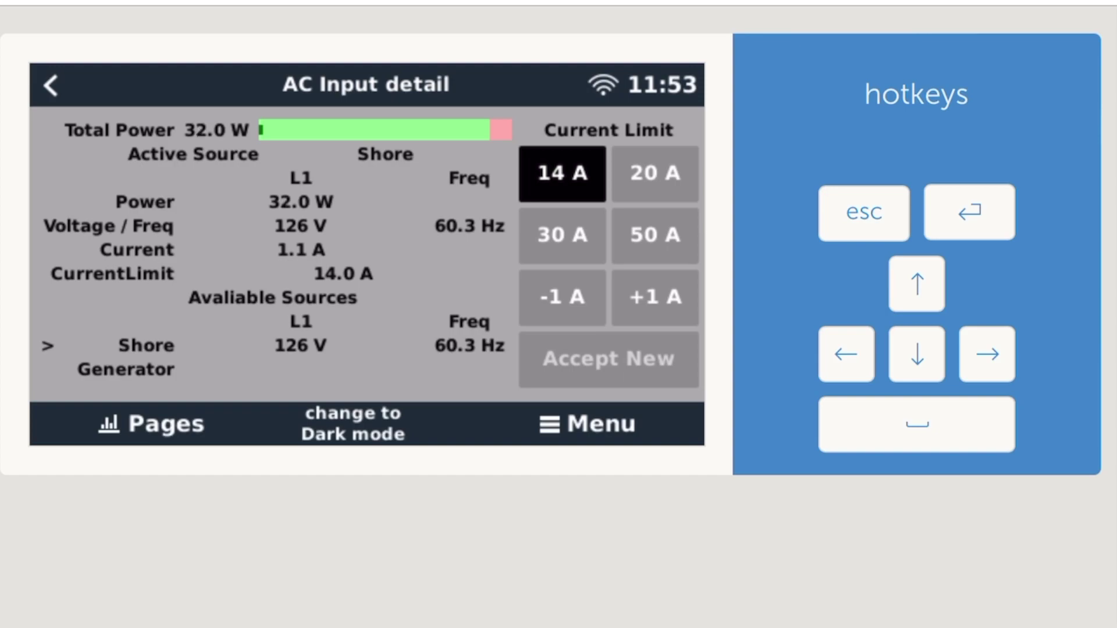
{"action": "key", "text": "Escape"}
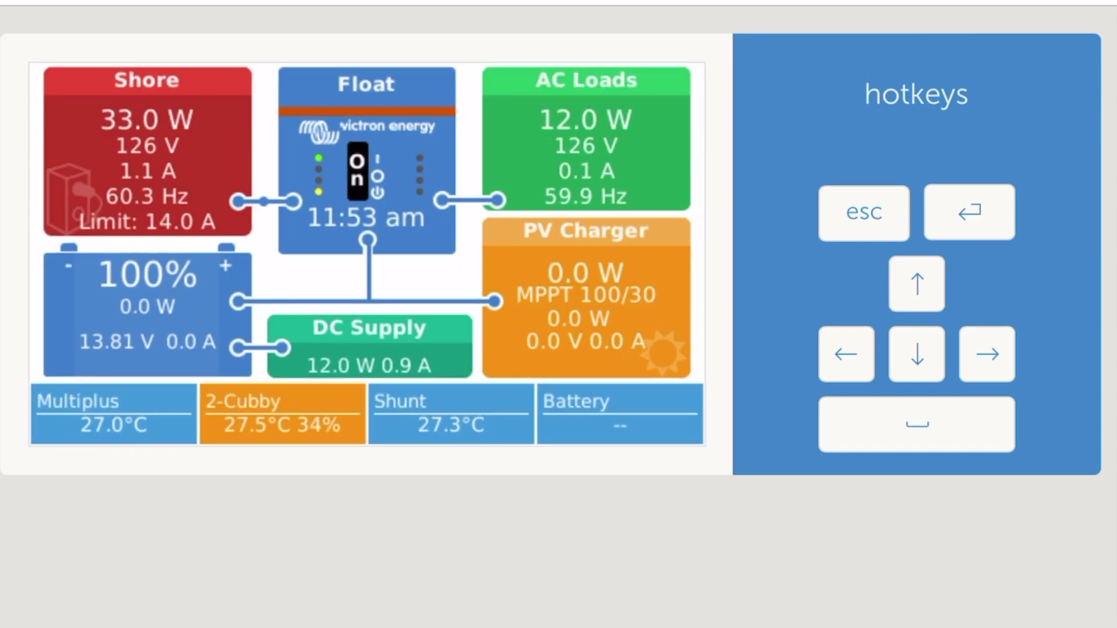
{"action": "key", "text": "Right"}
{"action": "key", "text": "Return"}
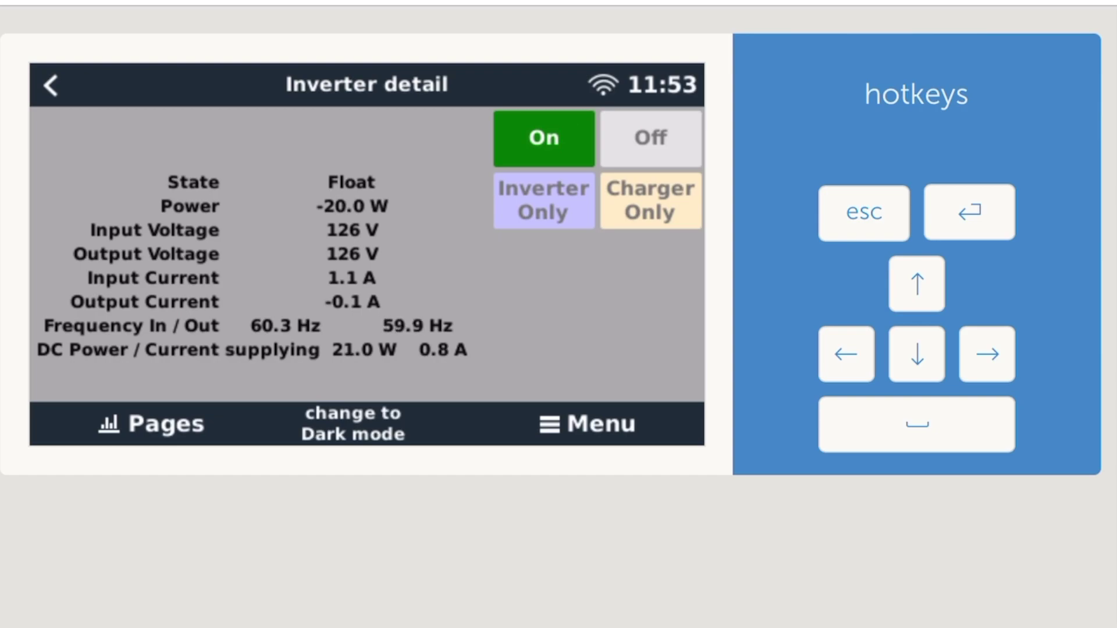
{"action": "key", "text": "Escape"}
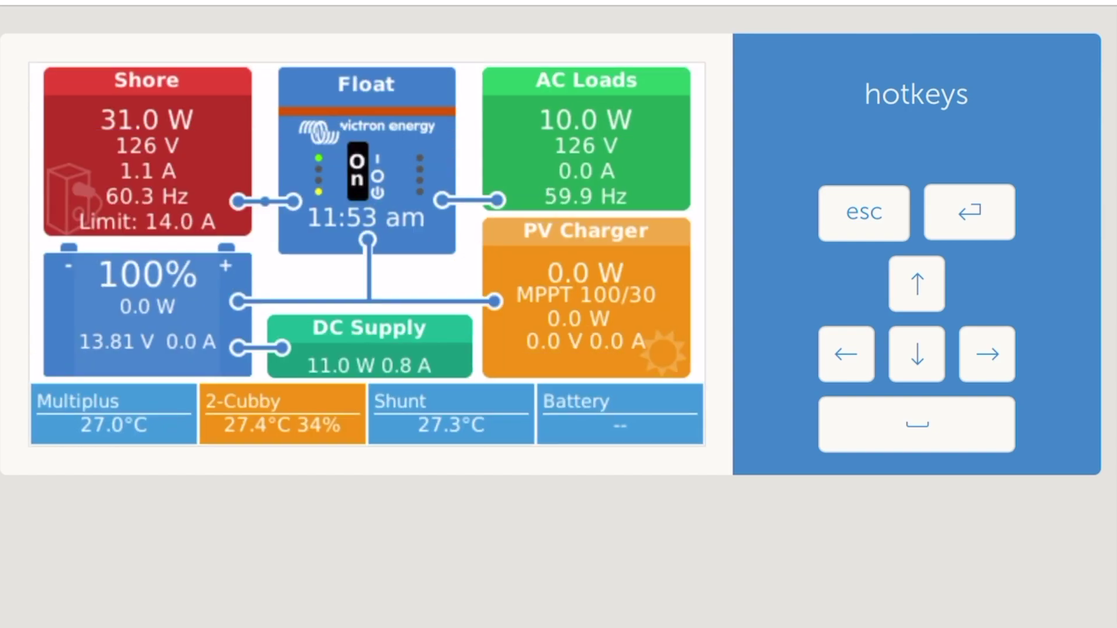
{"action": "key", "text": "Return"}
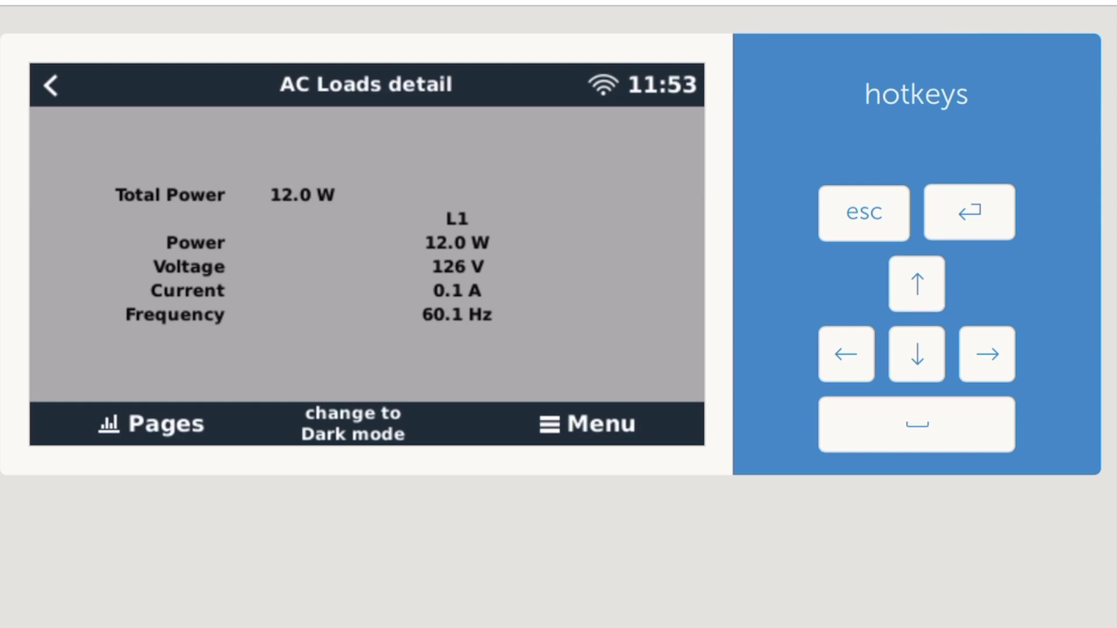
{"action": "key", "text": "Escape"}
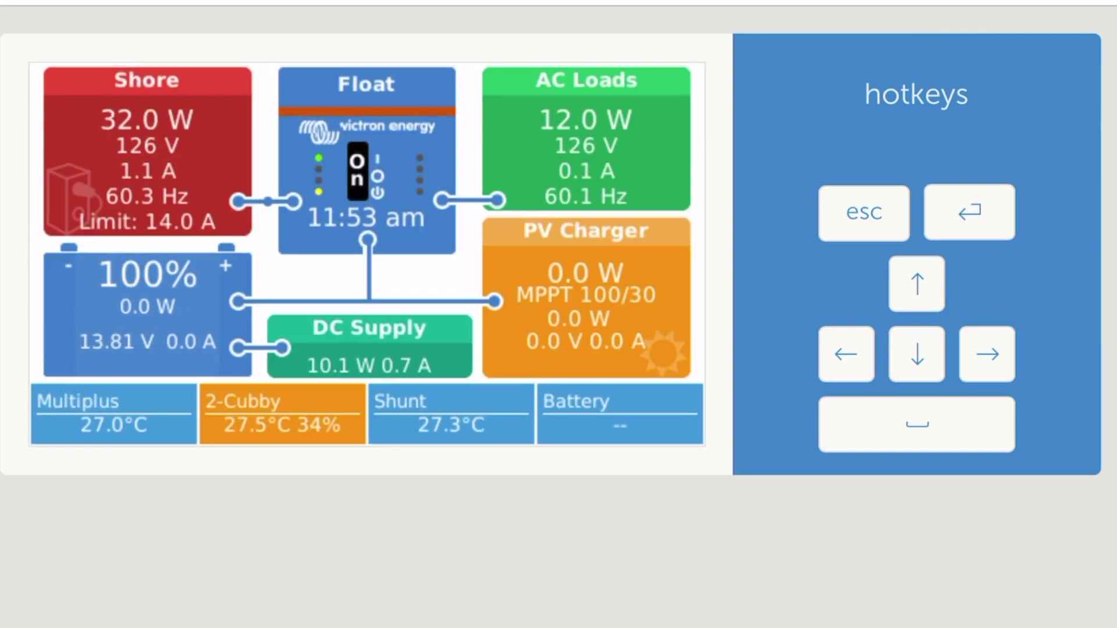
{"action": "key", "text": "Return"}
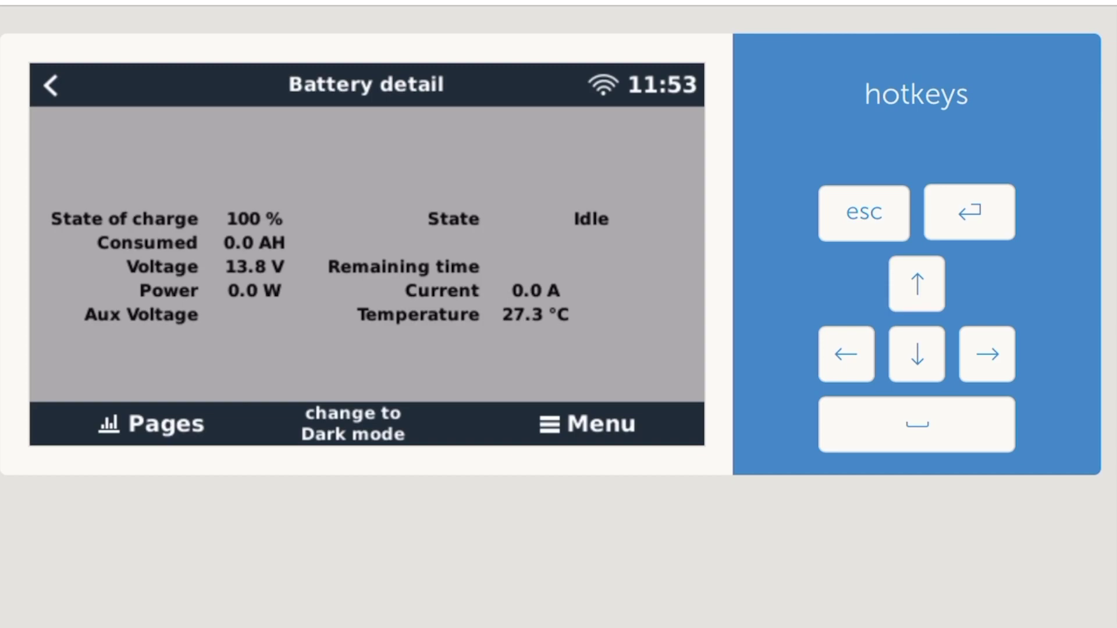
{"action": "key", "text": "Escape"}
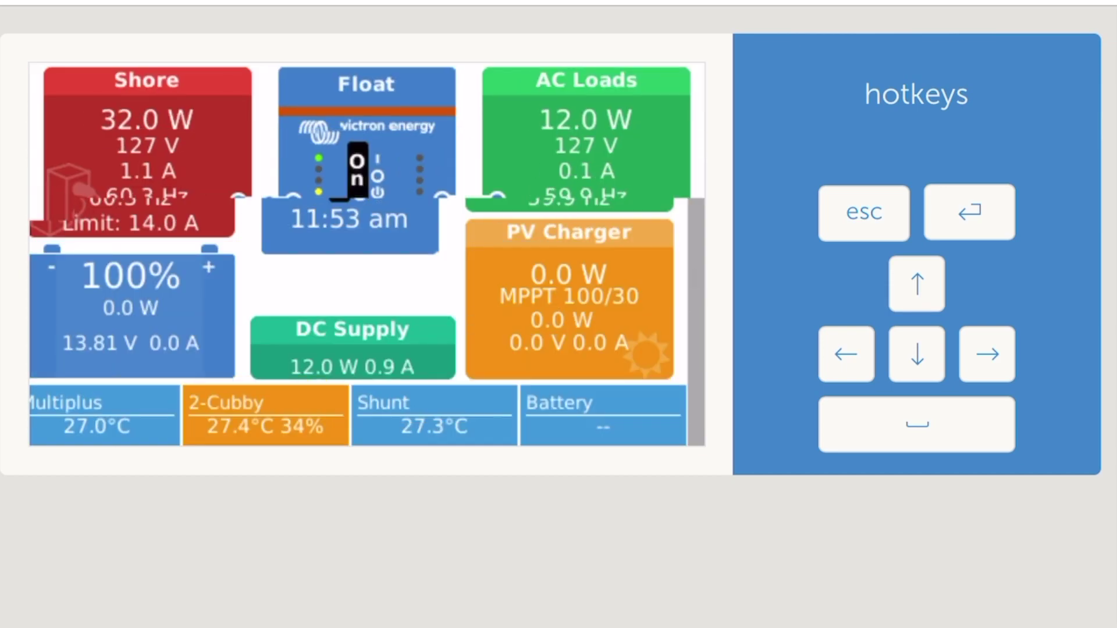
{"action": "key", "text": "Return"}
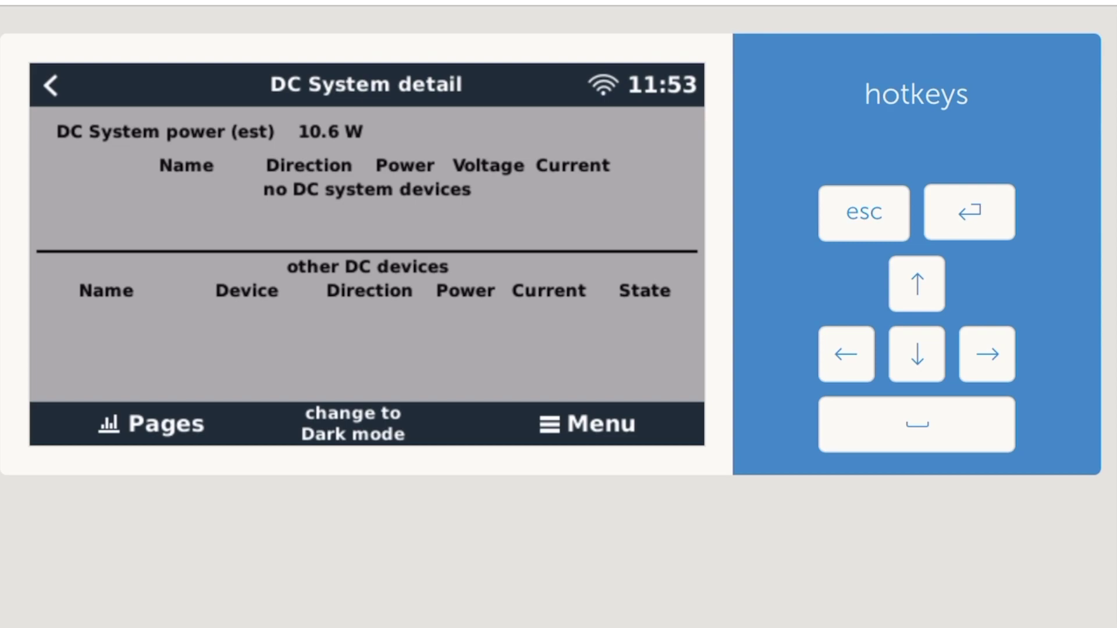
{"action": "key", "text": "Escape"}
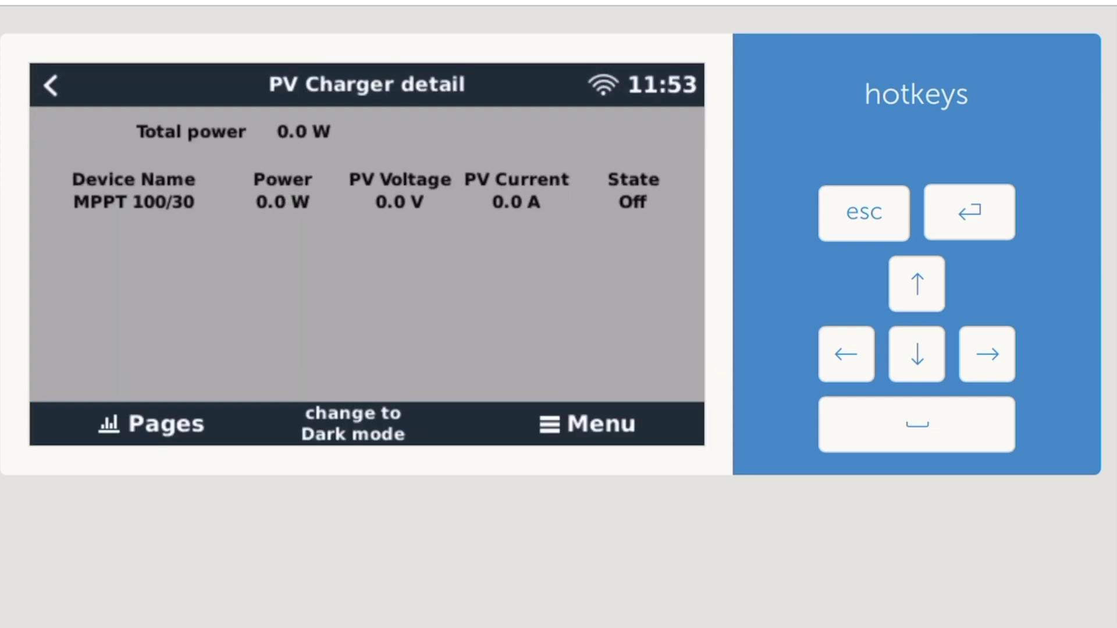
{"action": "key", "text": "Escape"}
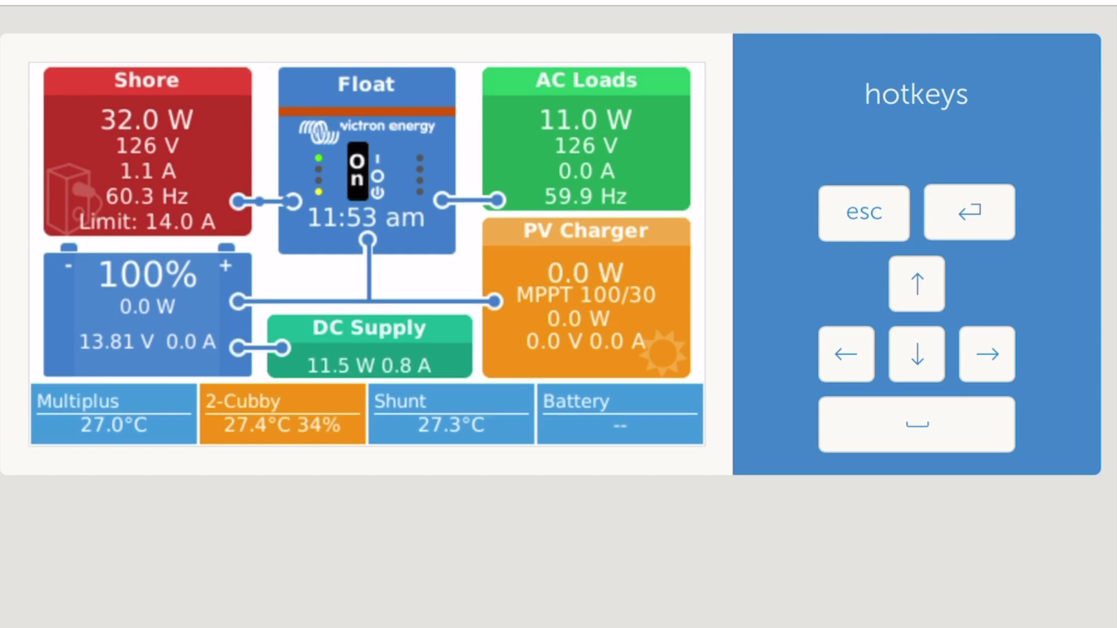
{"action": "key", "text": "Down"}
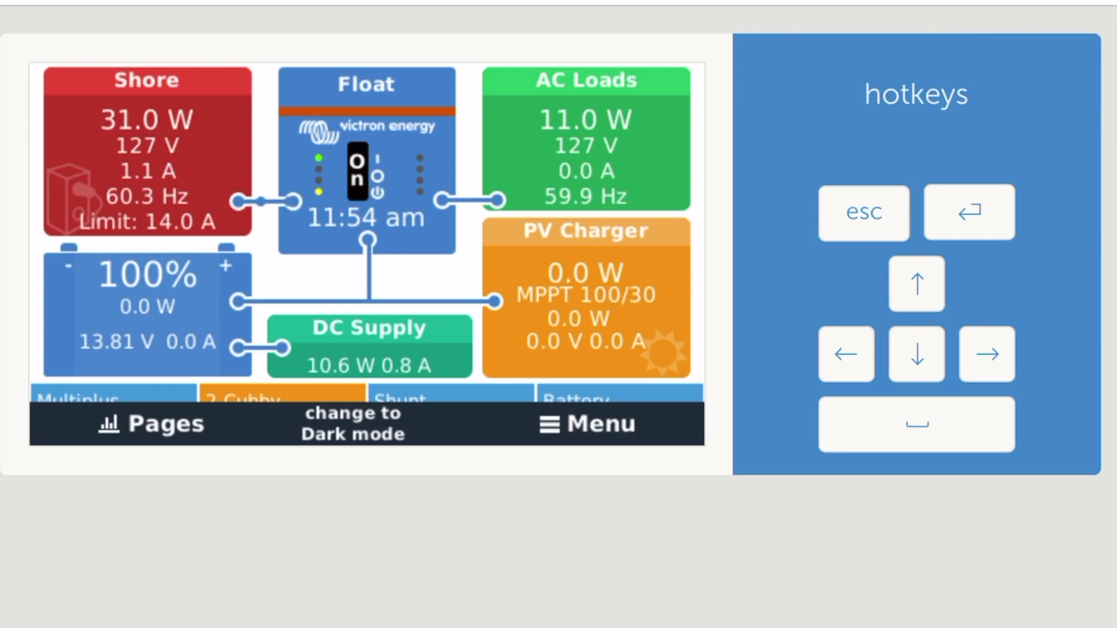
{"action": "key", "text": "Left"}
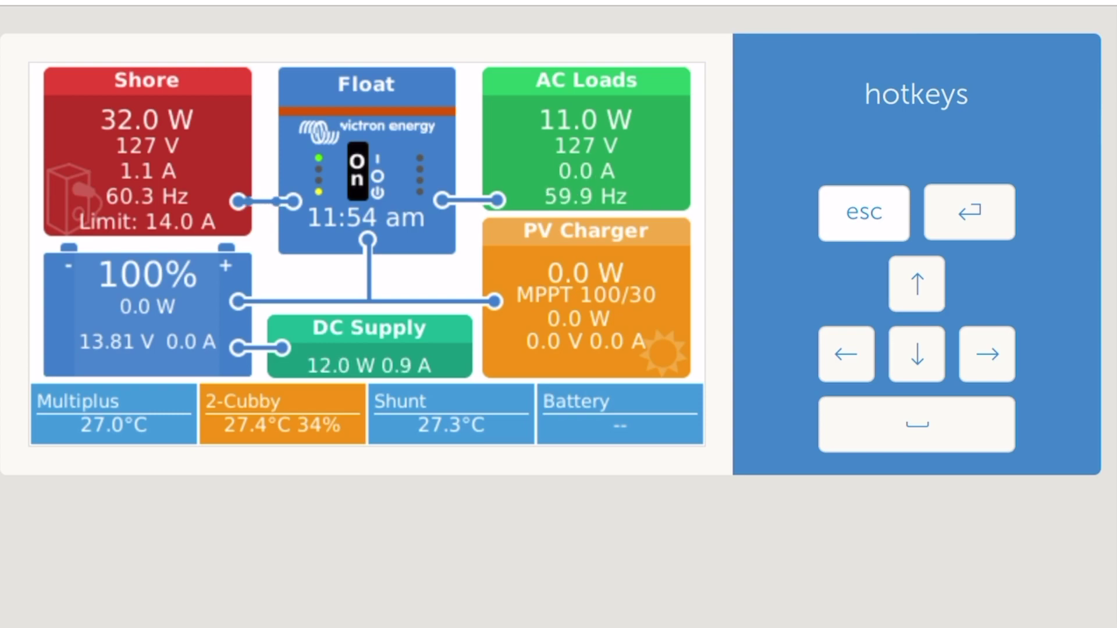
{"action": "key", "text": "Right"}
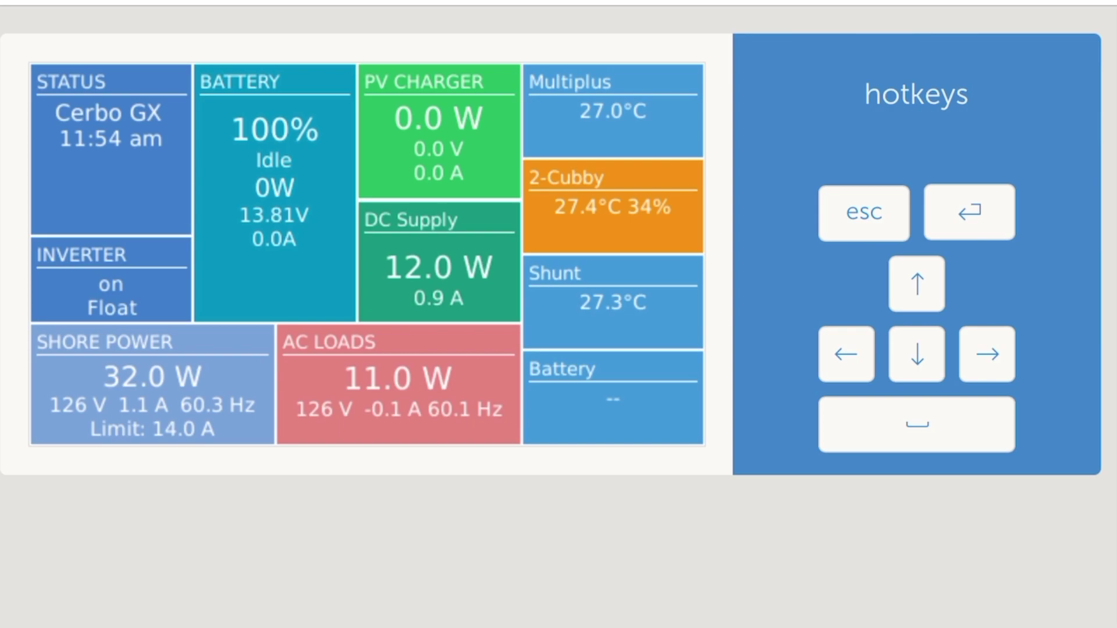
{"action": "key", "text": "Right"}
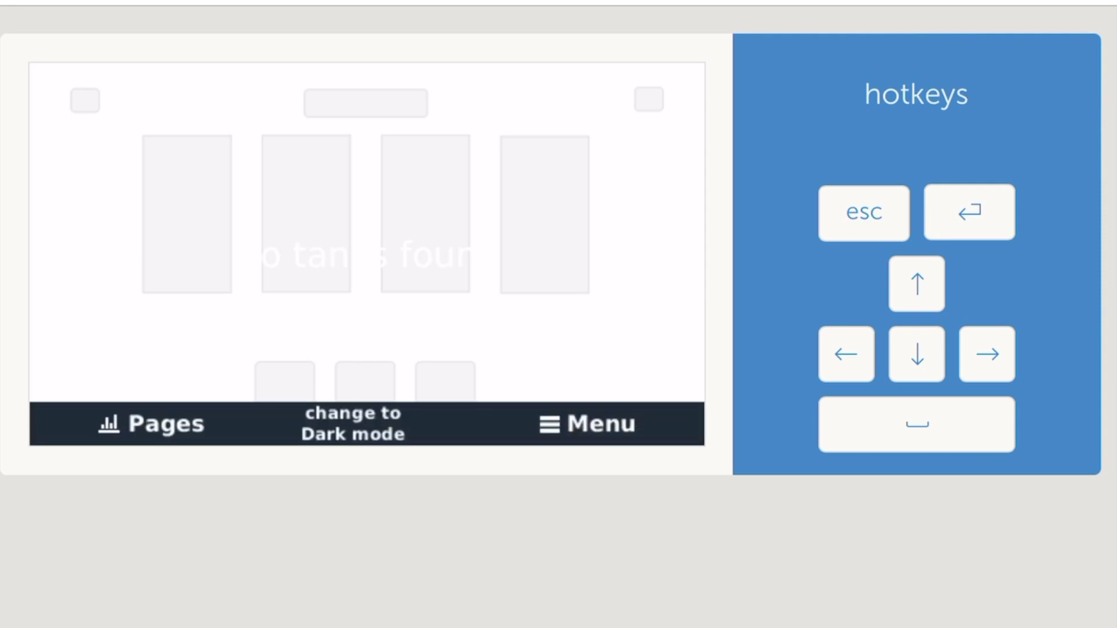
{"action": "key", "text": "Right"}
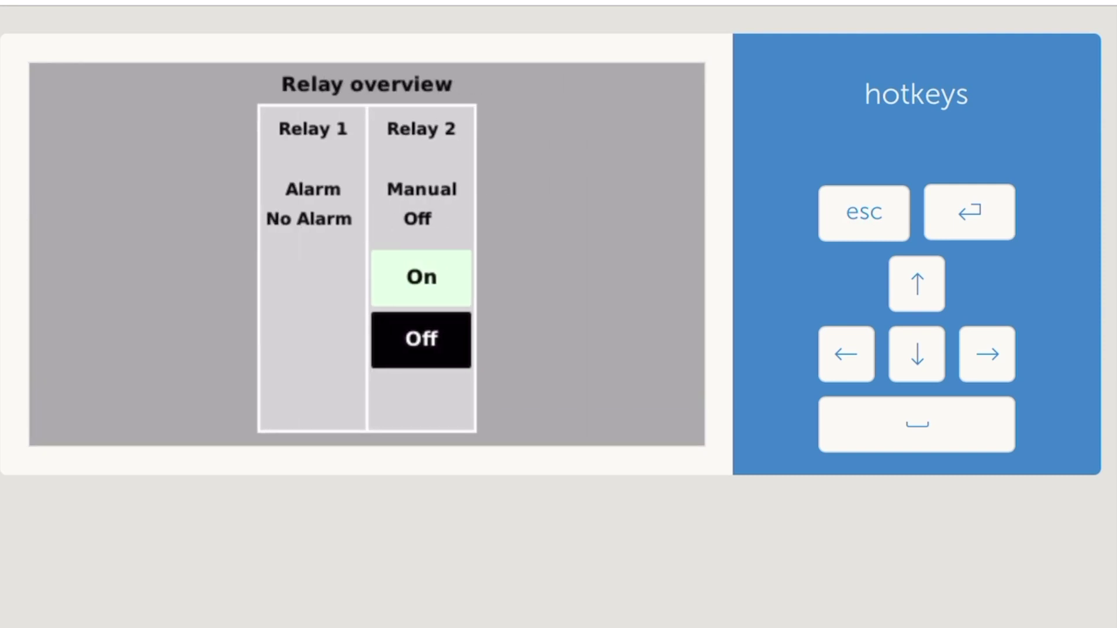
{"action": "key", "text": "Right"}
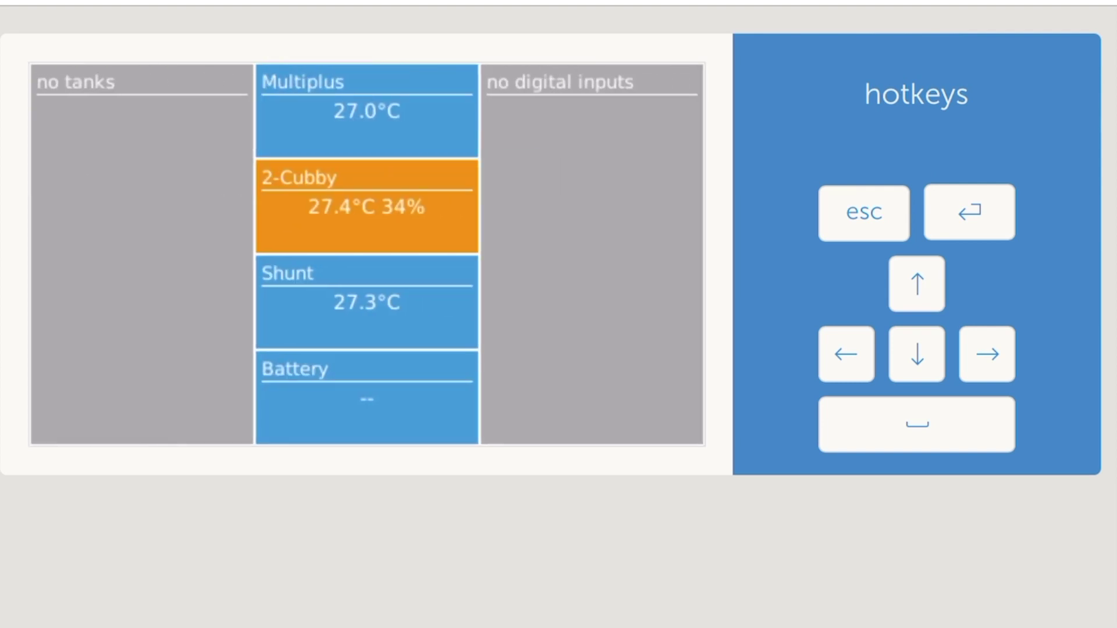
{"action": "key", "text": "Right"}
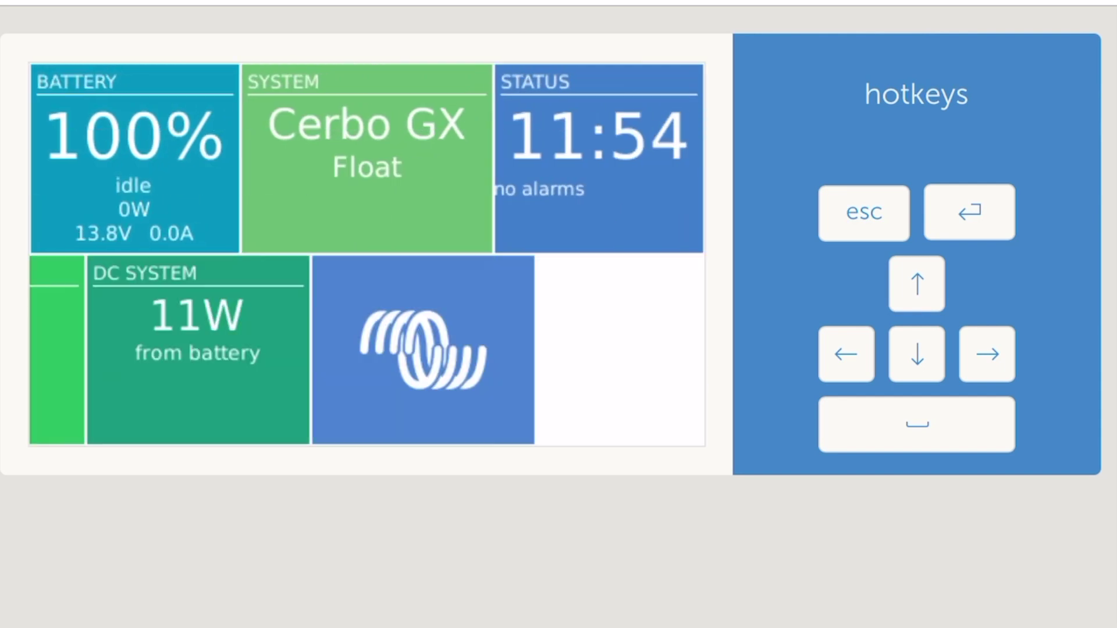
{"action": "key", "text": "Right"}
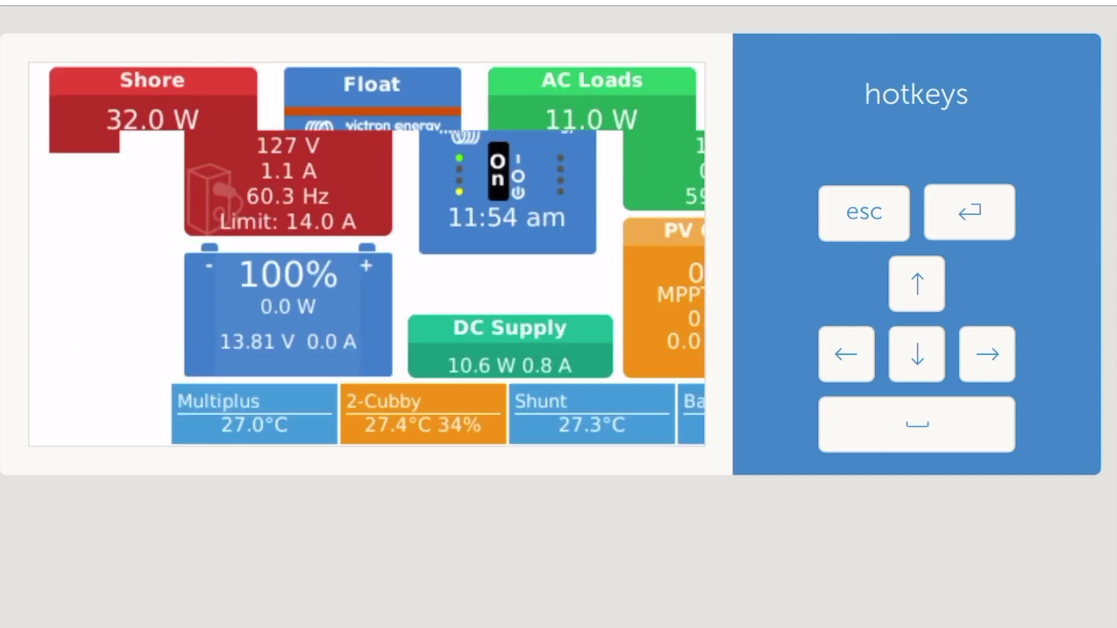